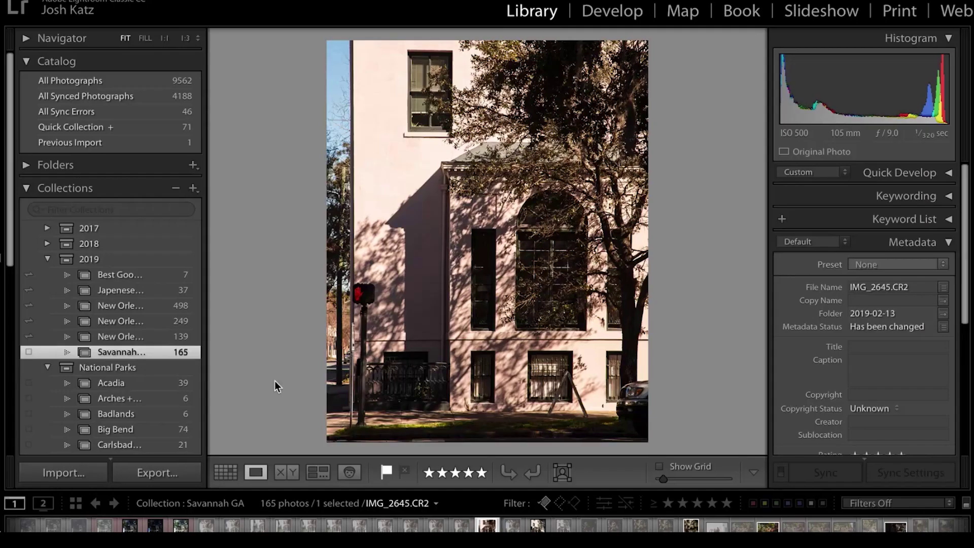
Step: Open the Import dialog for the 440 items on EOS_DIGITAL and scroll through the thumbnails
click(90, 471)
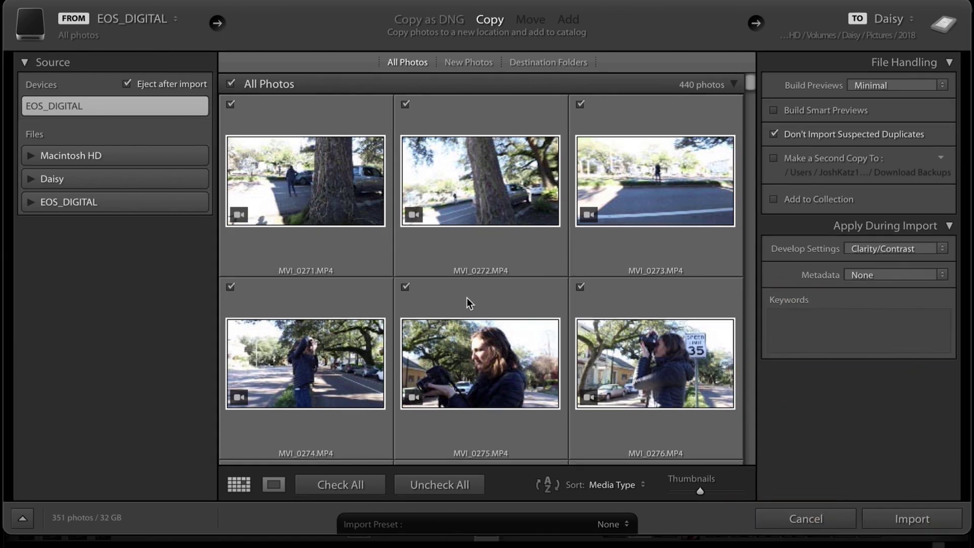
scroll(467, 298, down, 5)
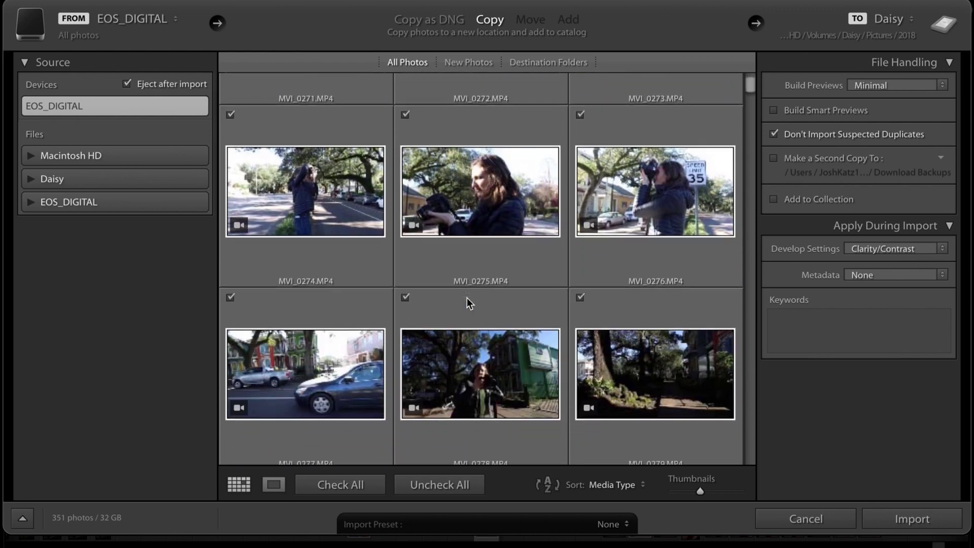
scroll(467, 297, down, 8)
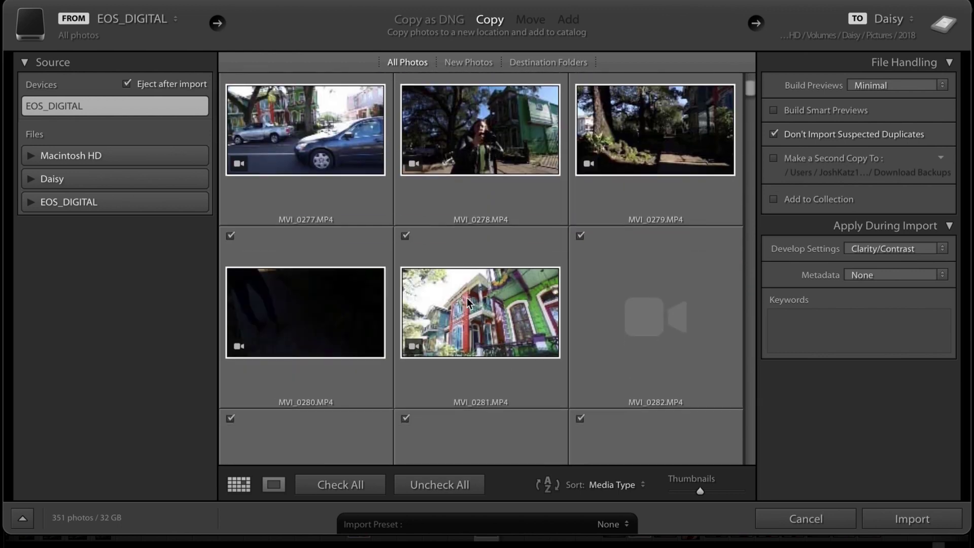
scroll(467, 298, down, 10)
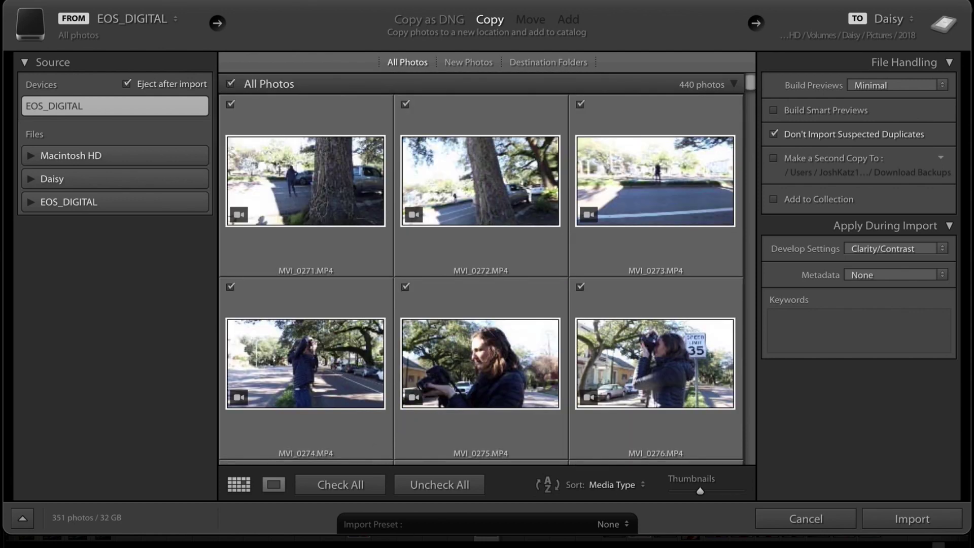
Step: Uncheck all MP4 videos so only 227 items (7 GB) stay checked, then review the grid
alt+click(437, 483)
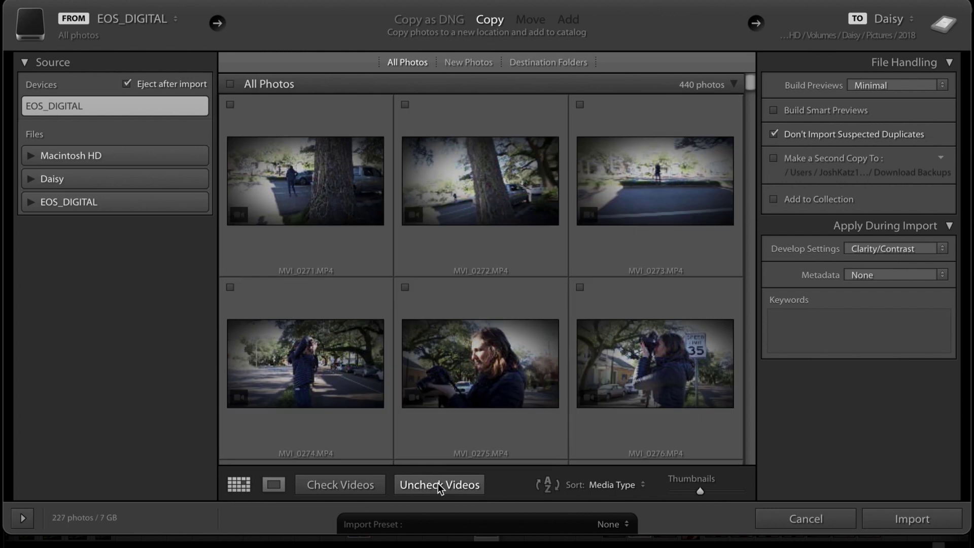
scroll(537, 282, down, 10)
scroll(537, 282, down, 15)
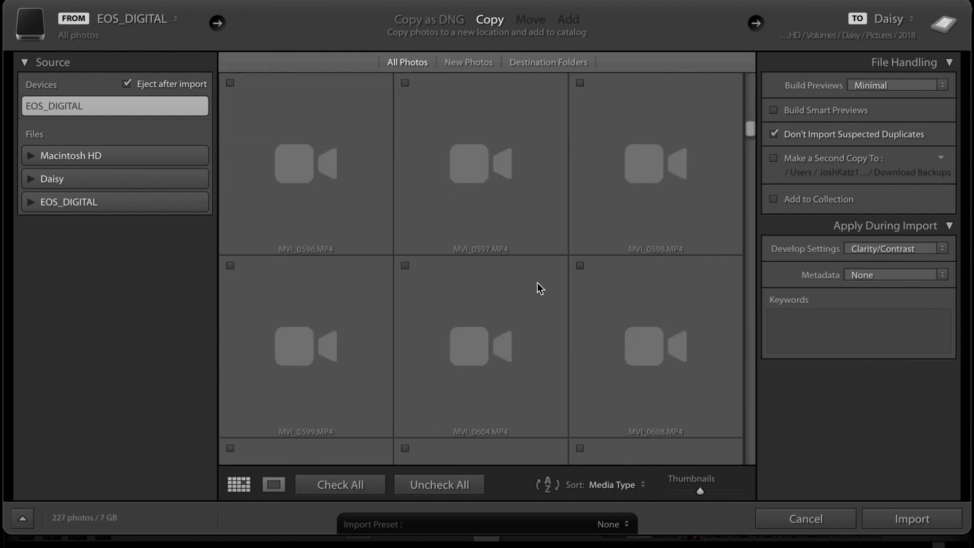
scroll(537, 282, up, 15)
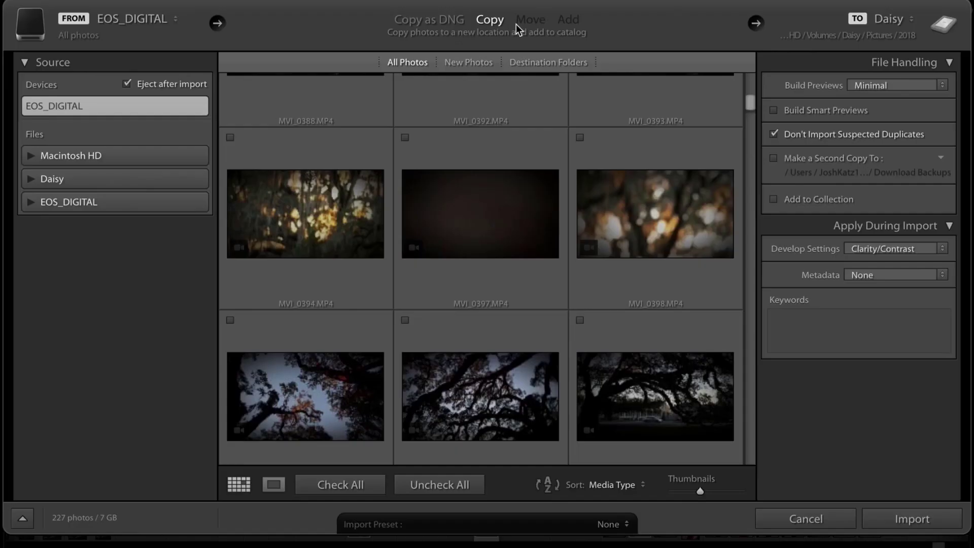
click(872, 32)
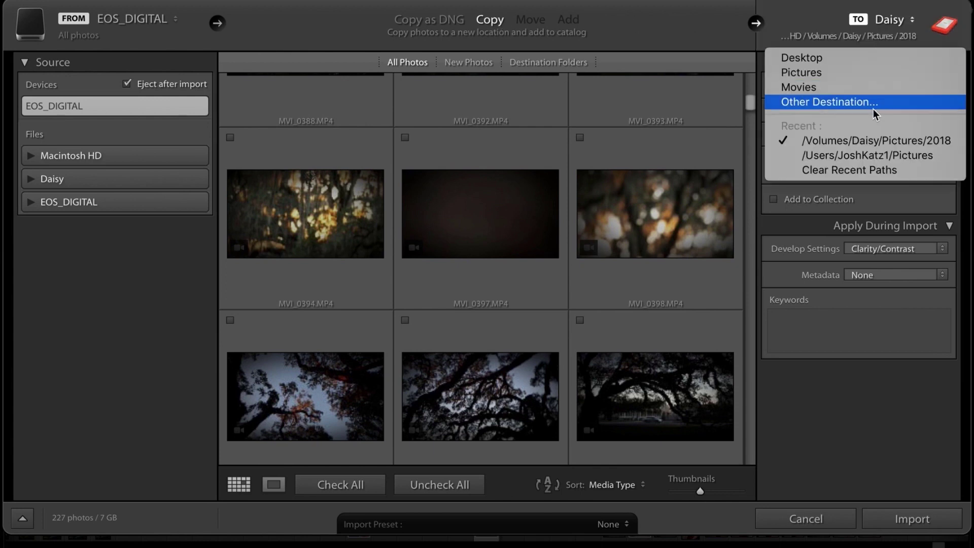
click(869, 140)
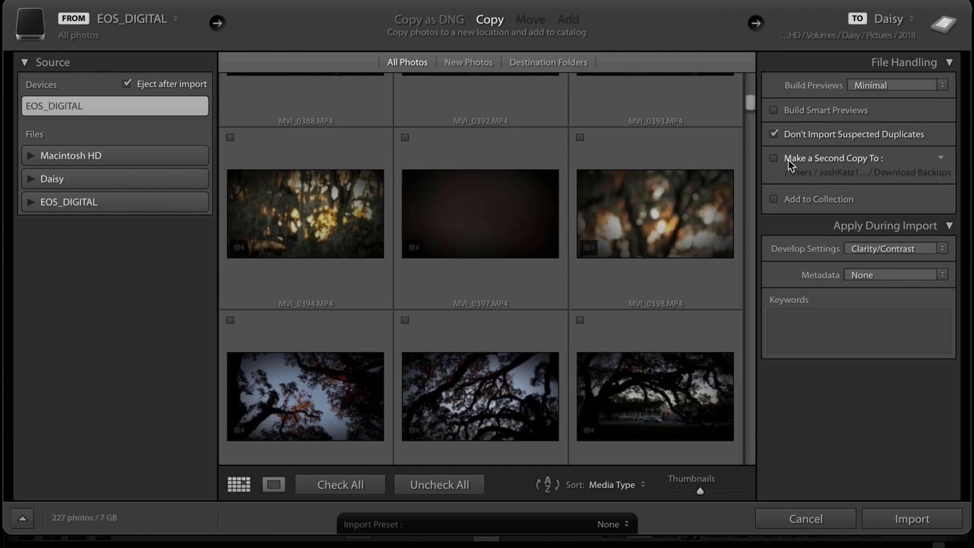
Step: Turn on Make a Second Copy To, opening and then cancelling its folder chooser
click(773, 159)
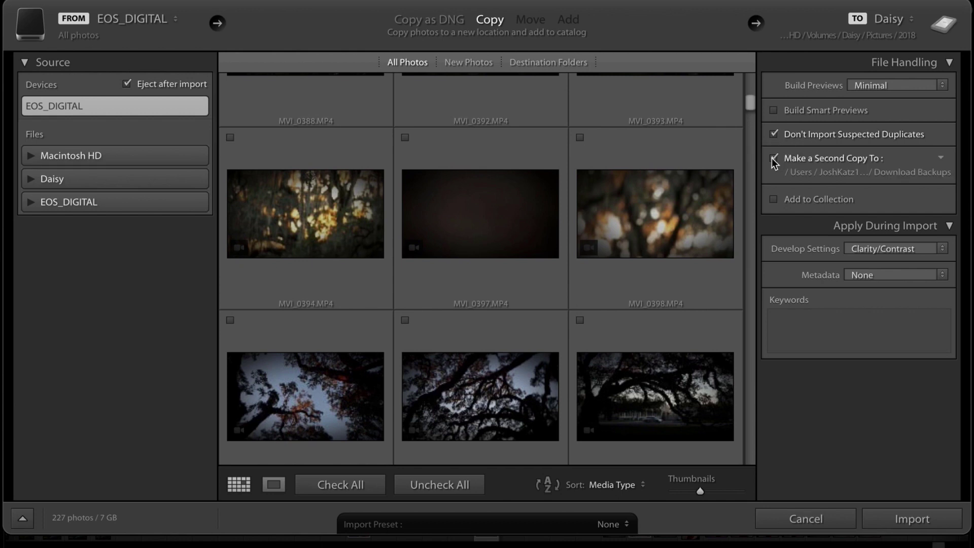
click(835, 173)
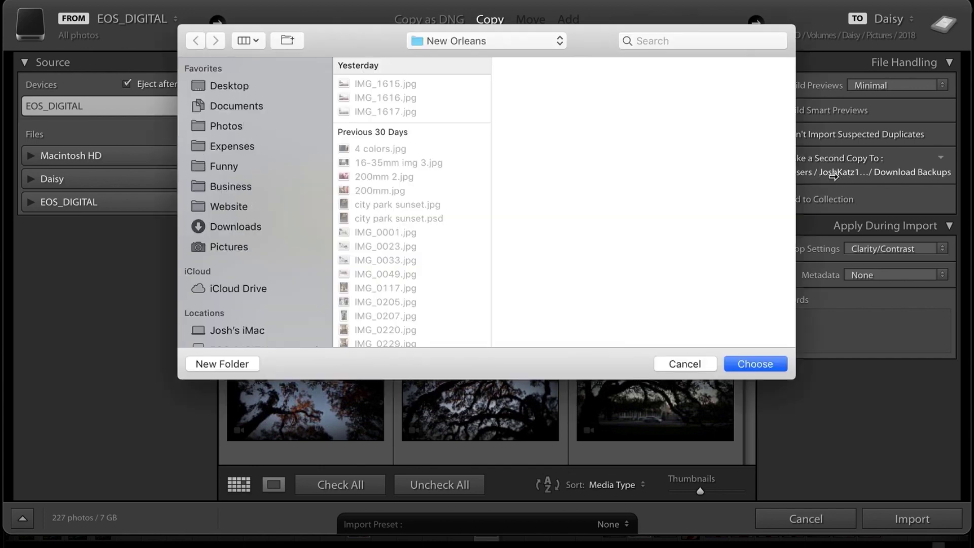
click(686, 364)
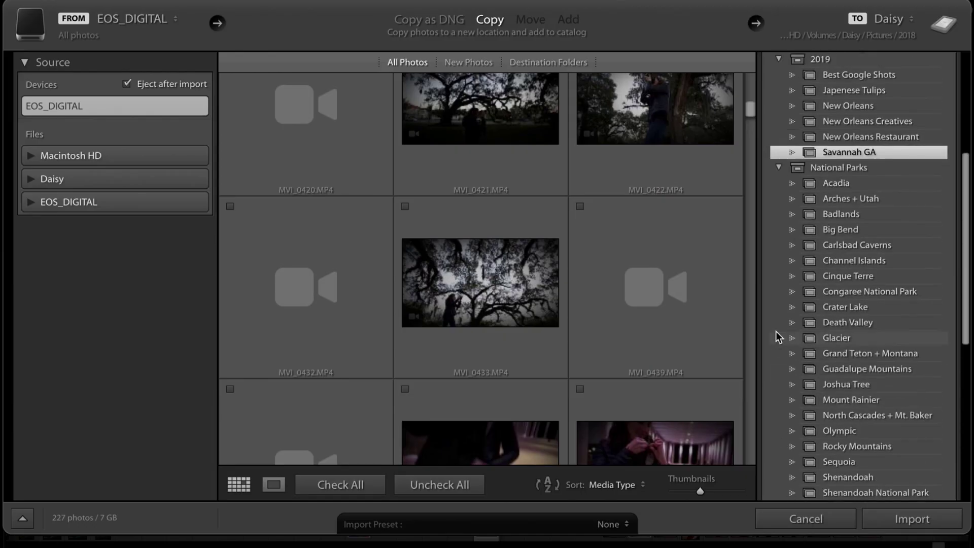
Step: Expand and collapse the 2018 and 2017 sets, then collapse 2019 and National Parks
scroll(775, 331, up, 5)
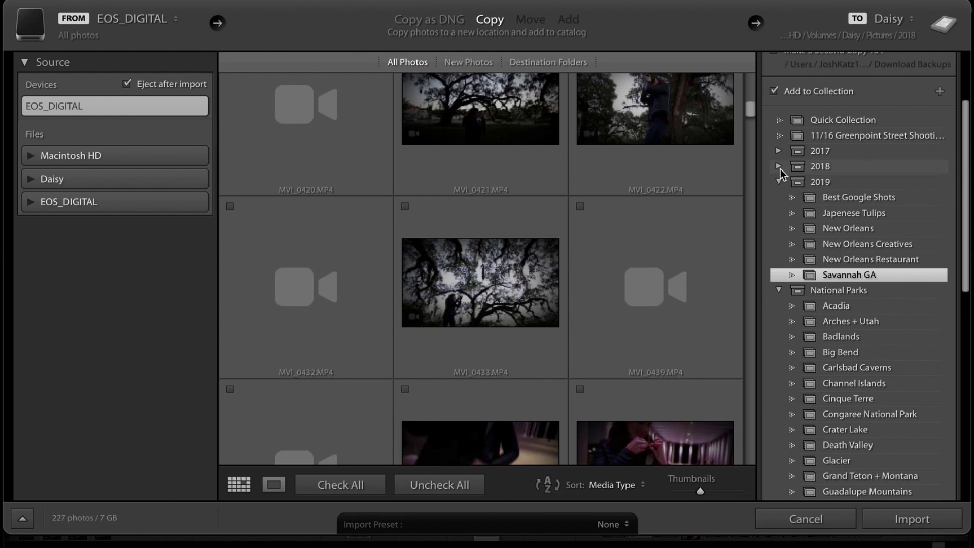
click(779, 168)
click(779, 150)
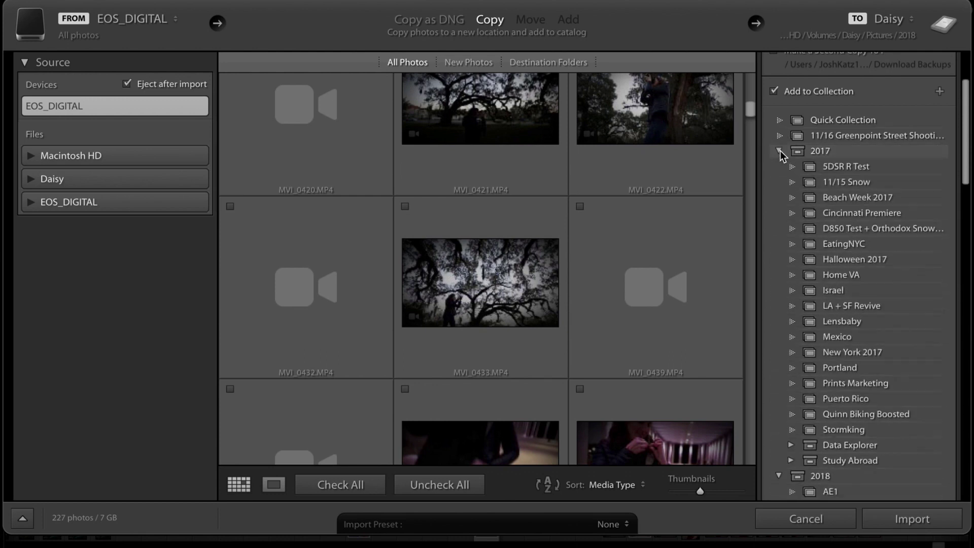
click(780, 151)
click(777, 165)
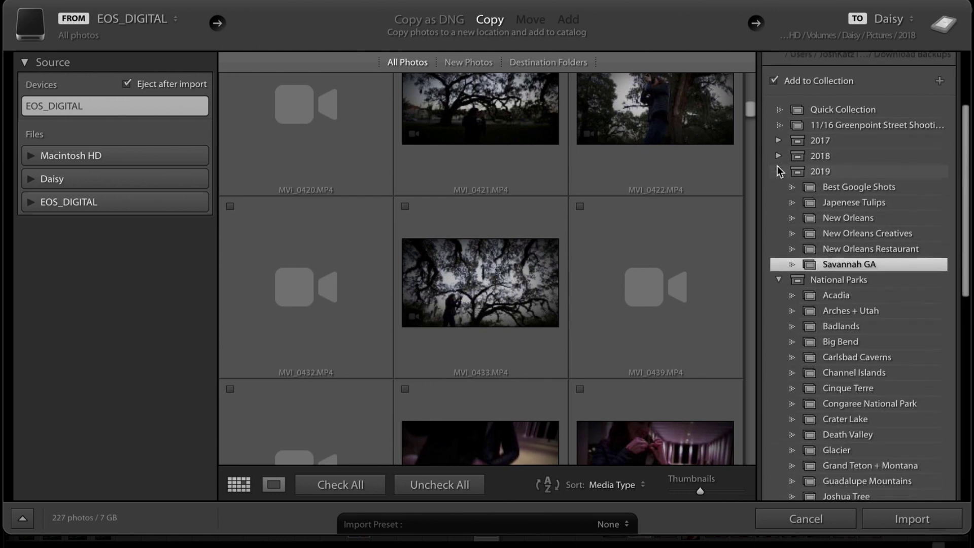
click(777, 169)
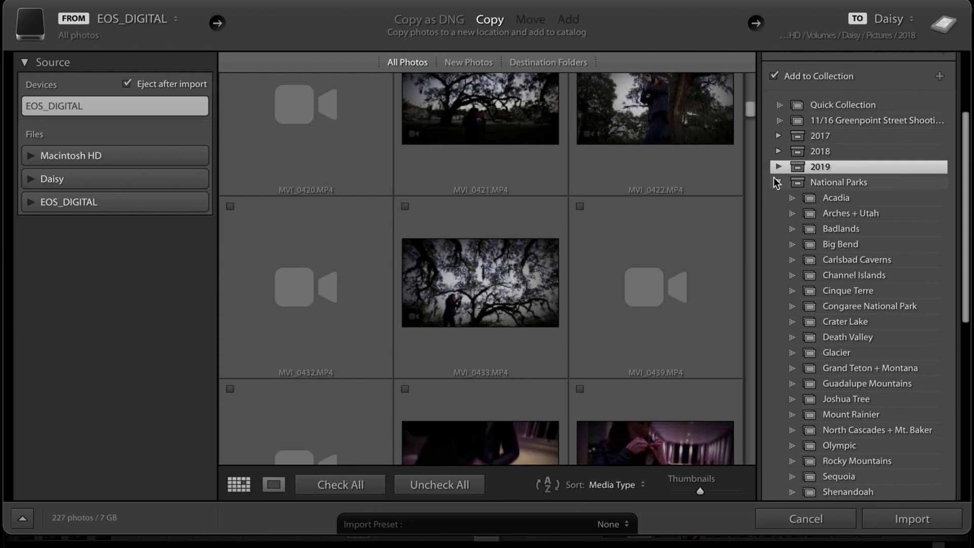
click(775, 181)
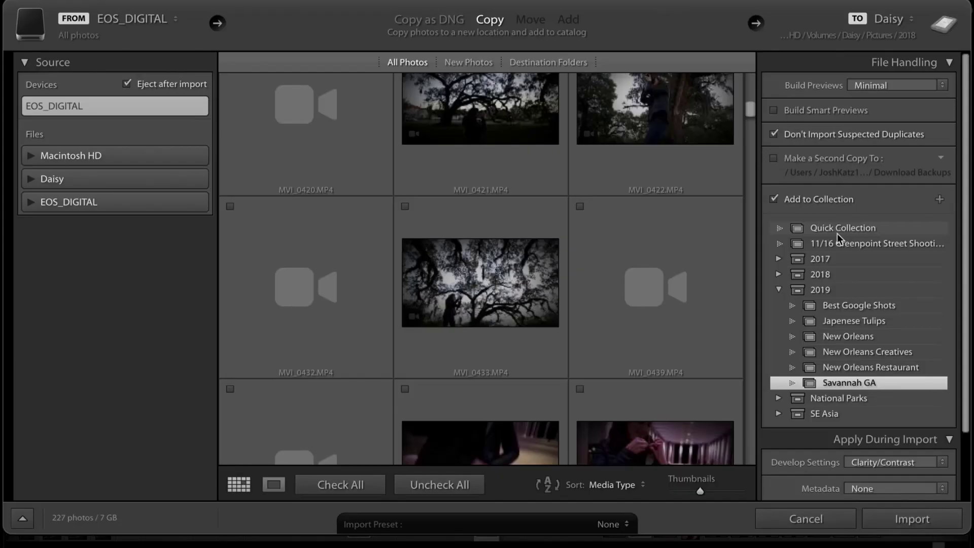
Step: Re-expand the National Parks set and expand the SE Asia set in the collection list
click(779, 398)
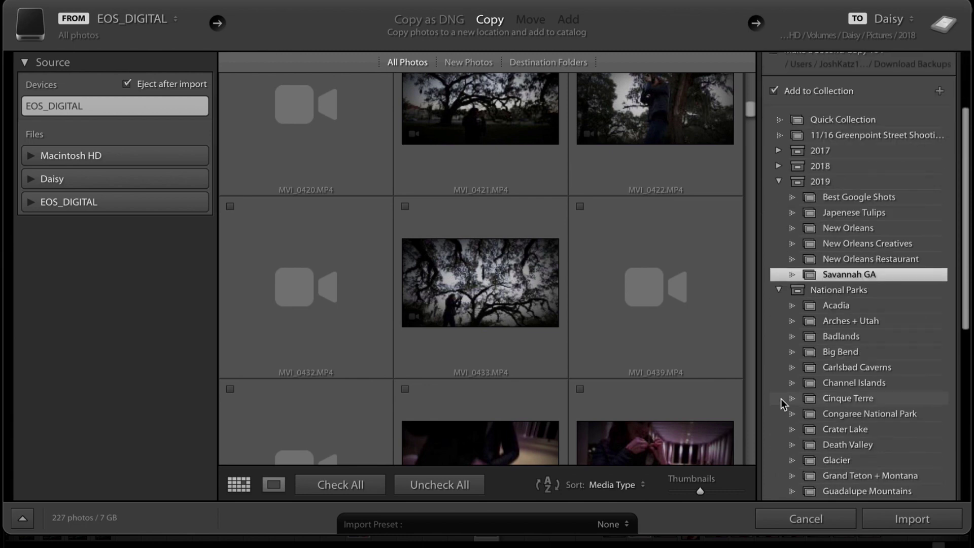
scroll(781, 397, down, 5)
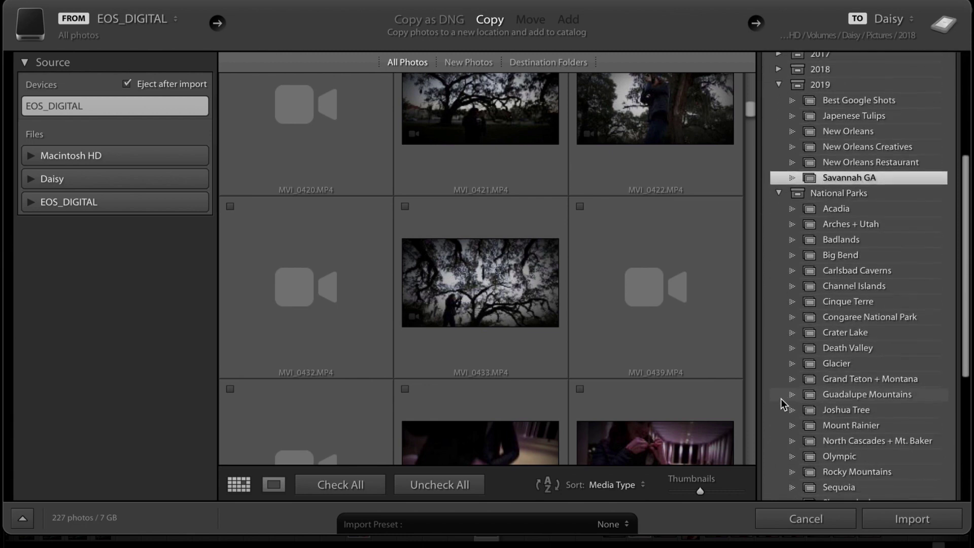
scroll(781, 397, down, 3)
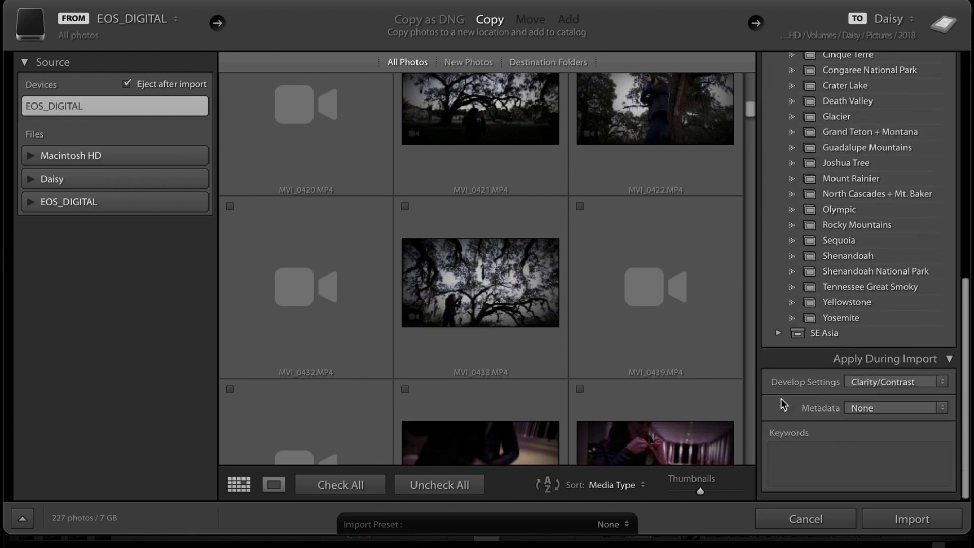
click(777, 336)
scroll(775, 330, up, 8)
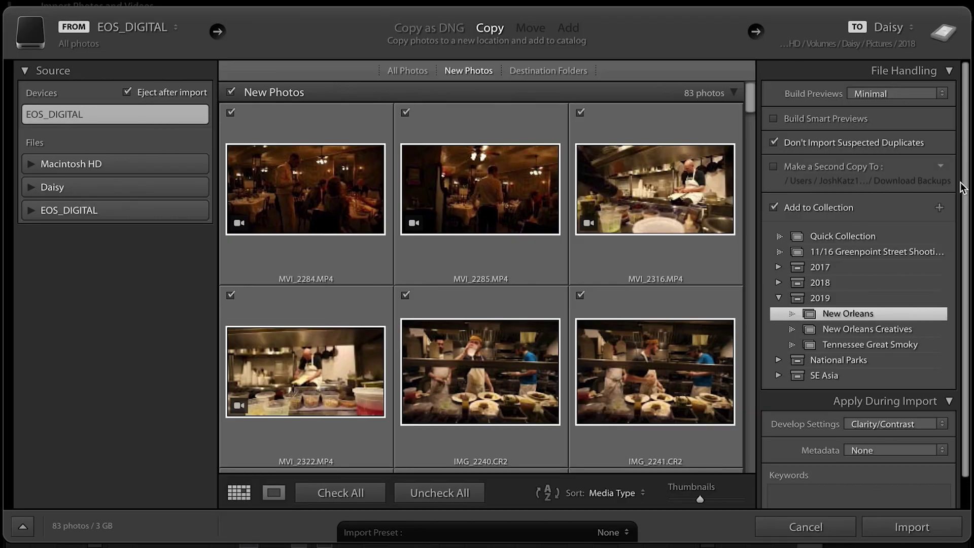
Step: Create a 'New Orleans Restaurant' collection as the import target
click(938, 209)
text(New Orleans Restaurant)
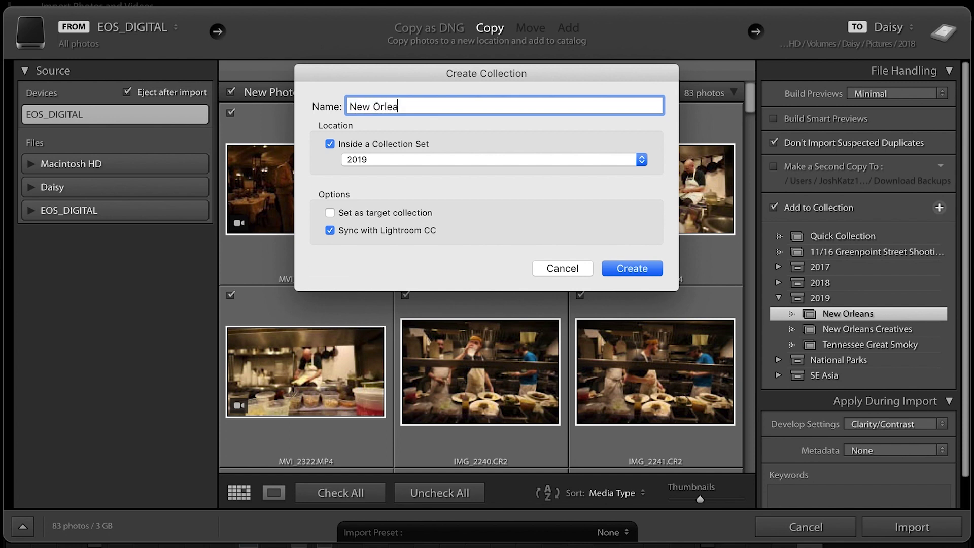
click(640, 269)
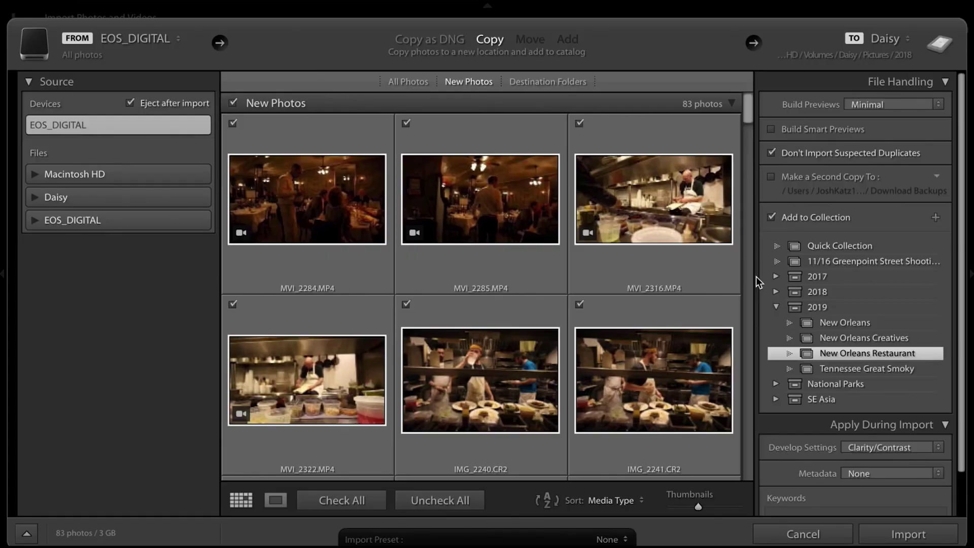
Step: Keep Clarity/Contrast as the Develop Settings preset applied on import
scroll(802, 302, down, 2)
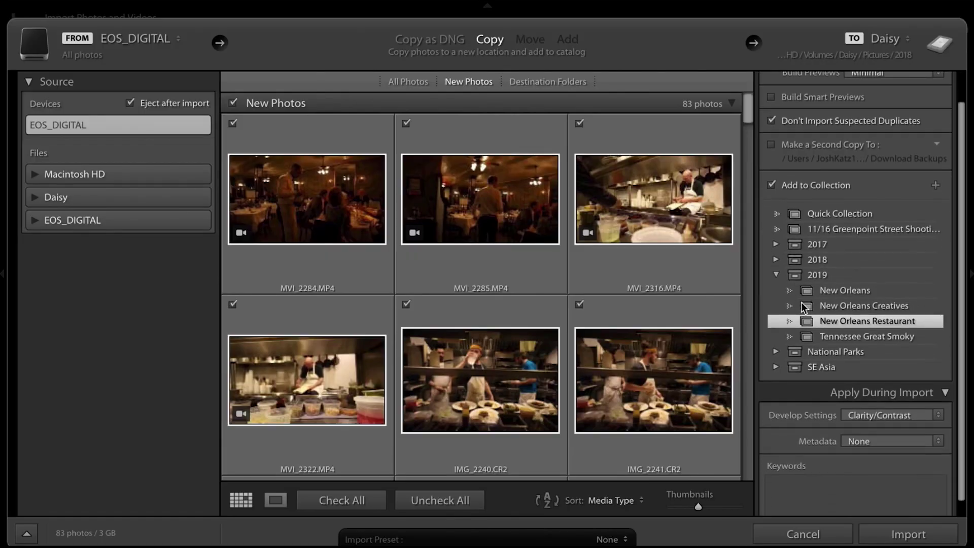
click(857, 404)
click(856, 403)
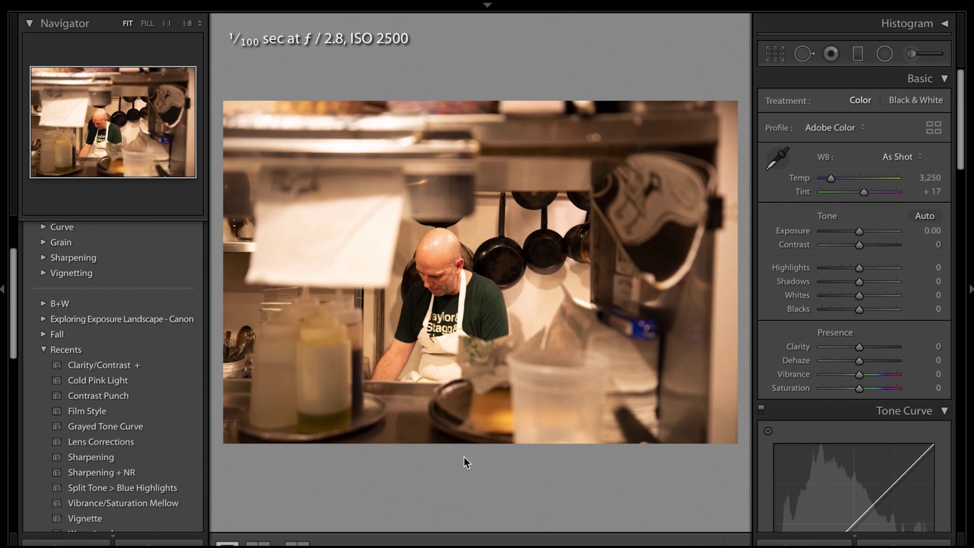
Step: Apply Clarity/Contrast +, reset, then set the kitchen photo's Contrast to +24 and Clarity to +27
click(135, 364)
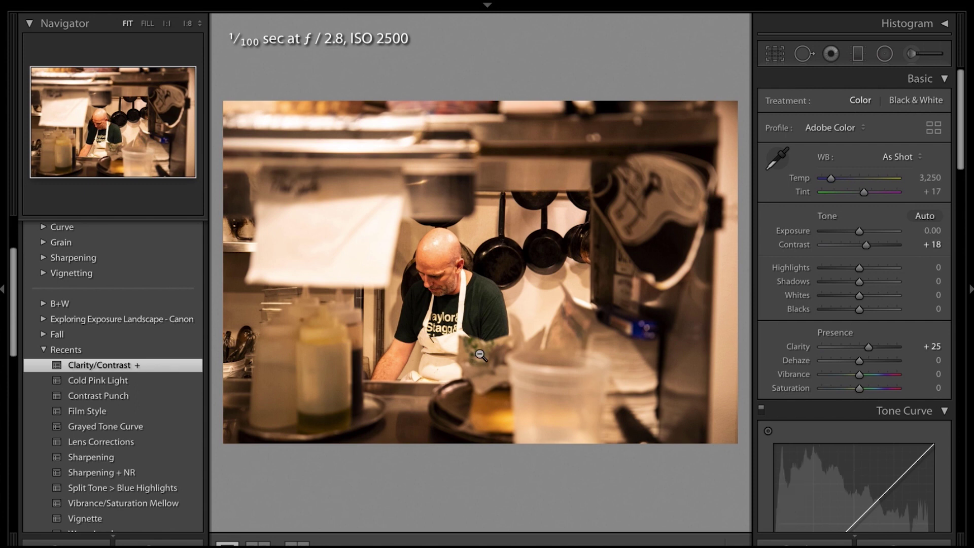
click(903, 542)
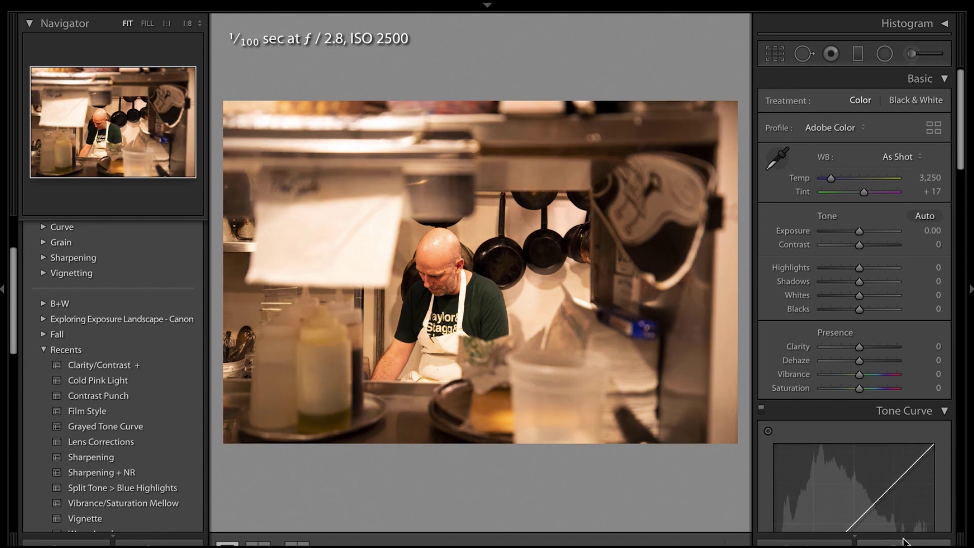
drag(859, 245, 868, 245)
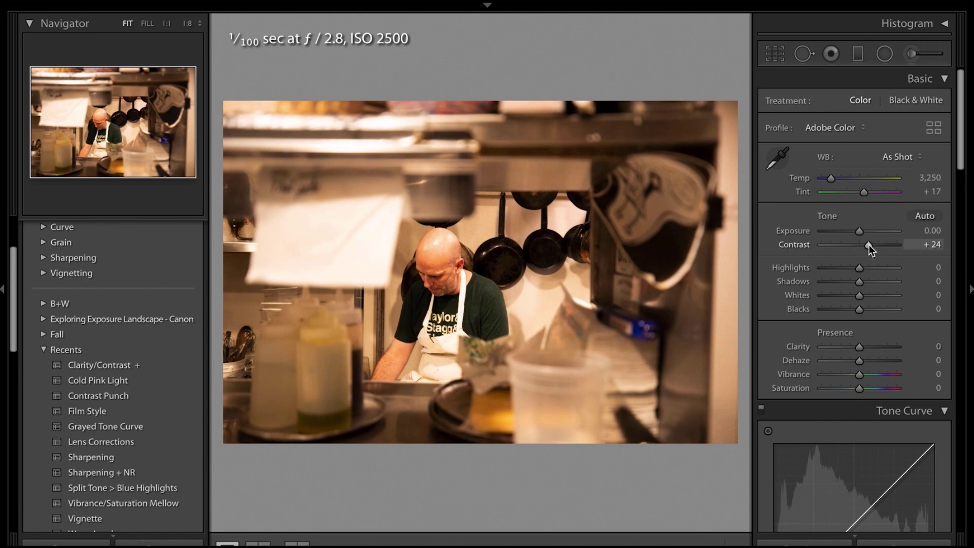
drag(859, 346, 869, 345)
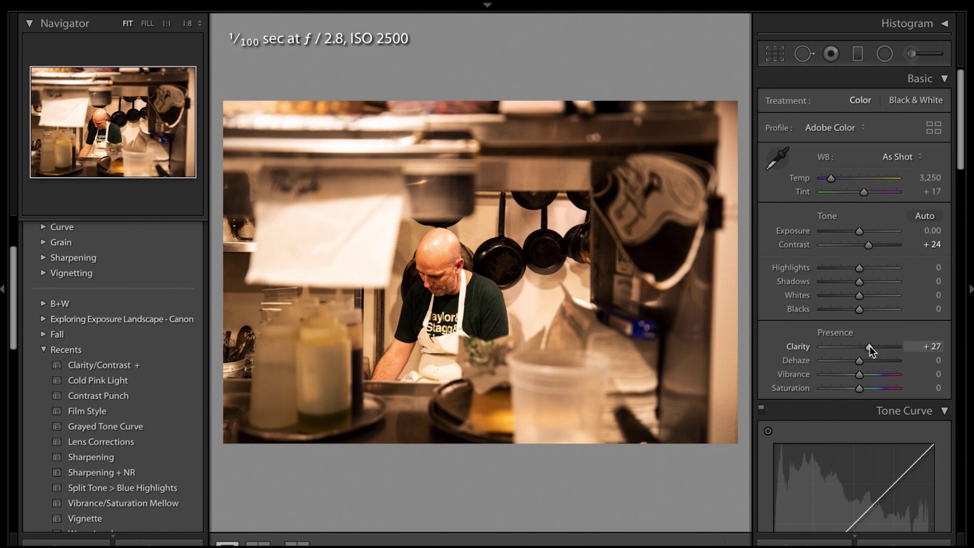
scroll(191, 243, up, 3)
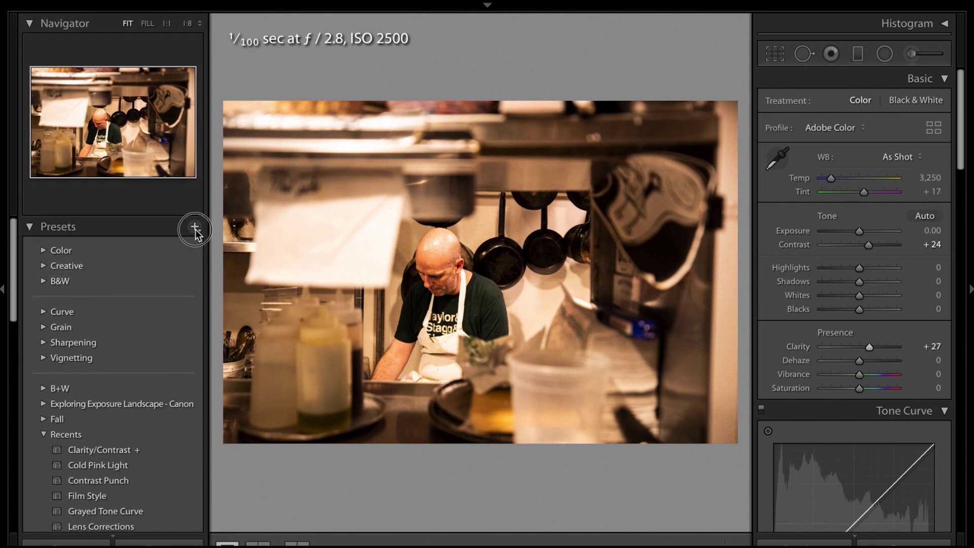
Step: Create a 'Clarity/Contrast' develop preset containing only the Contrast and Clarity settings
click(195, 226)
click(209, 244)
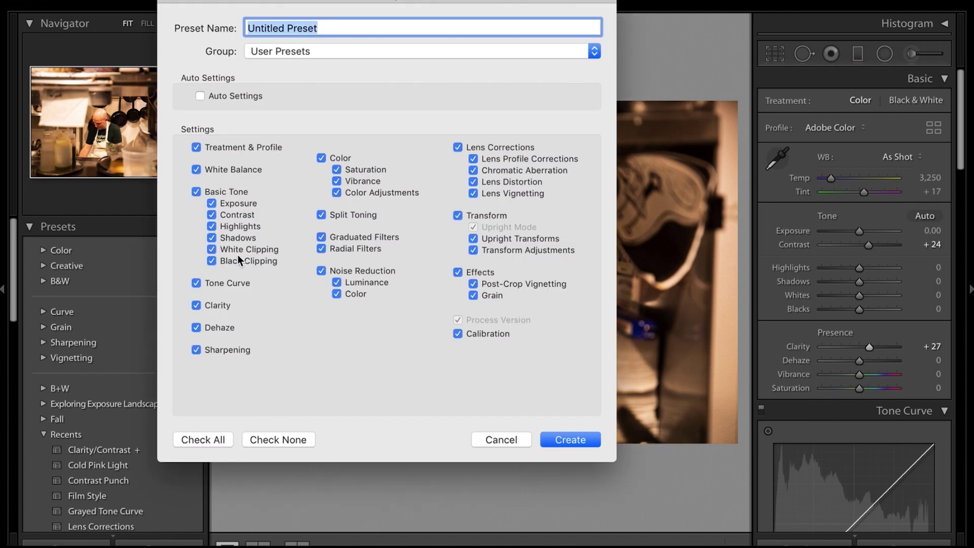
click(277, 438)
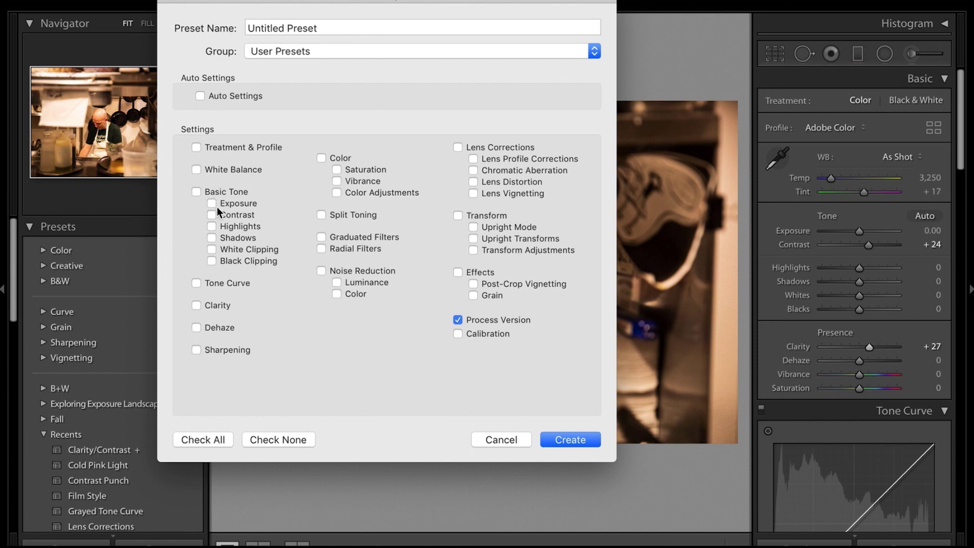
click(195, 305)
triple_click(301, 31)
text(Clarity/Contrast)
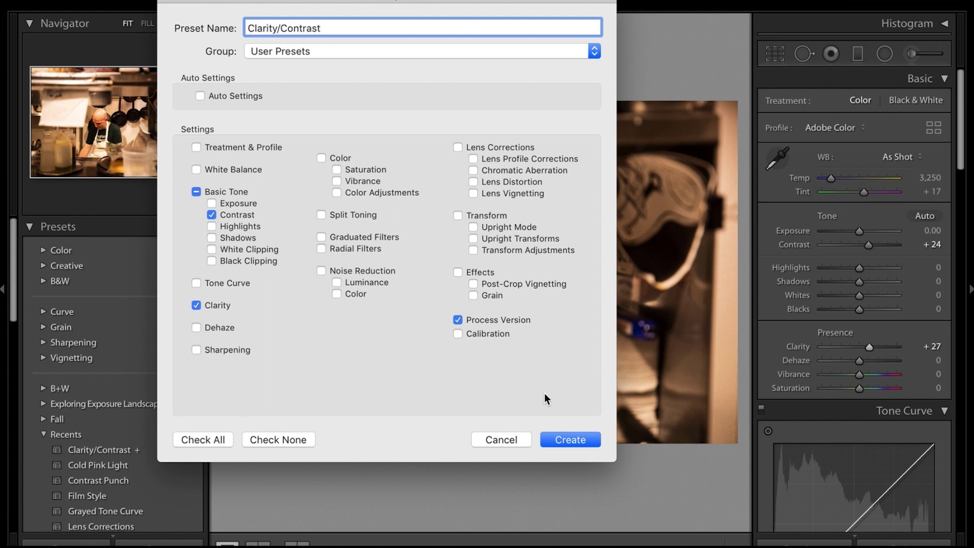
click(561, 439)
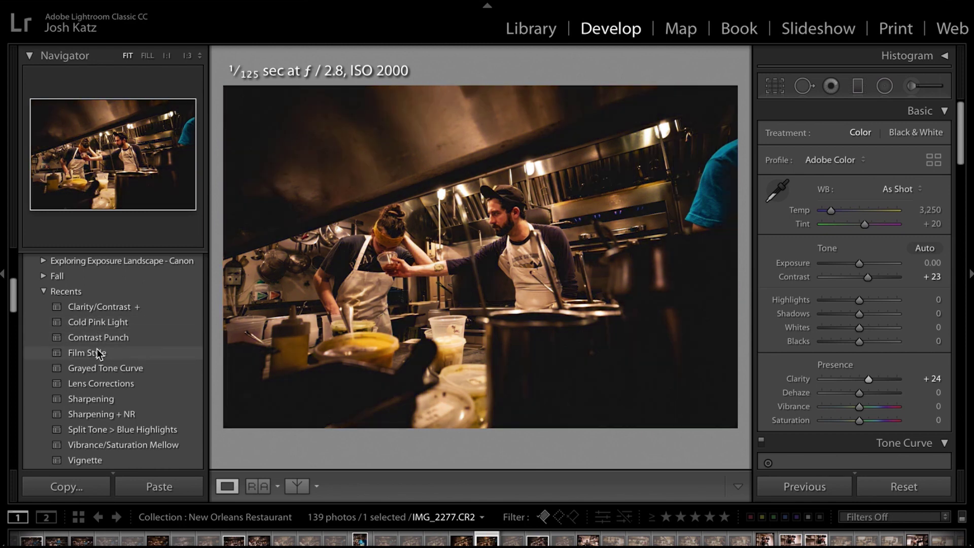
Step: Set Post-Crop Vignetting Amount to -17 on the photo
scroll(100, 354, down, 2)
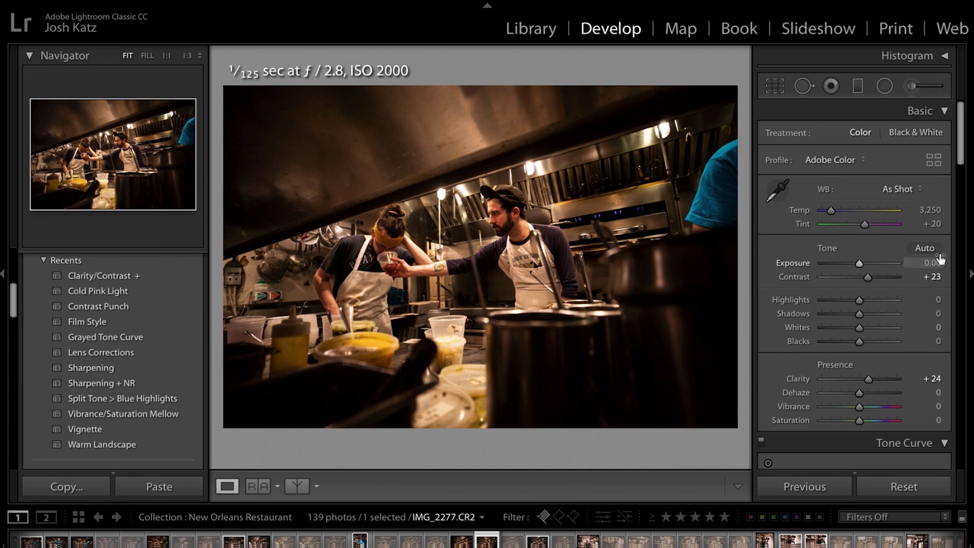
scroll(939, 259, down, 15)
scroll(939, 263, up, 1)
drag(859, 308, 853, 309)
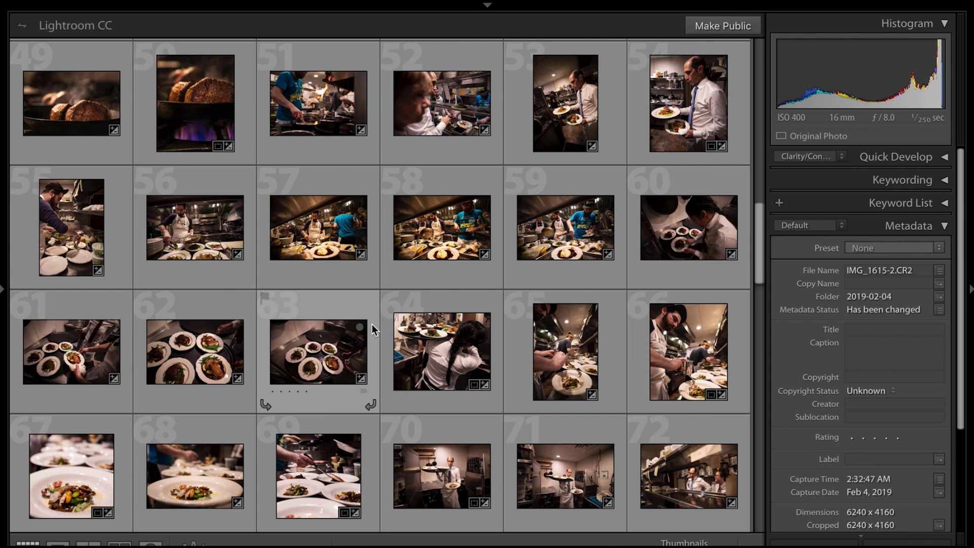
Step: Show the Library Filter bar's Attribute filters and select photo 49, the bread shot
key(backslash)
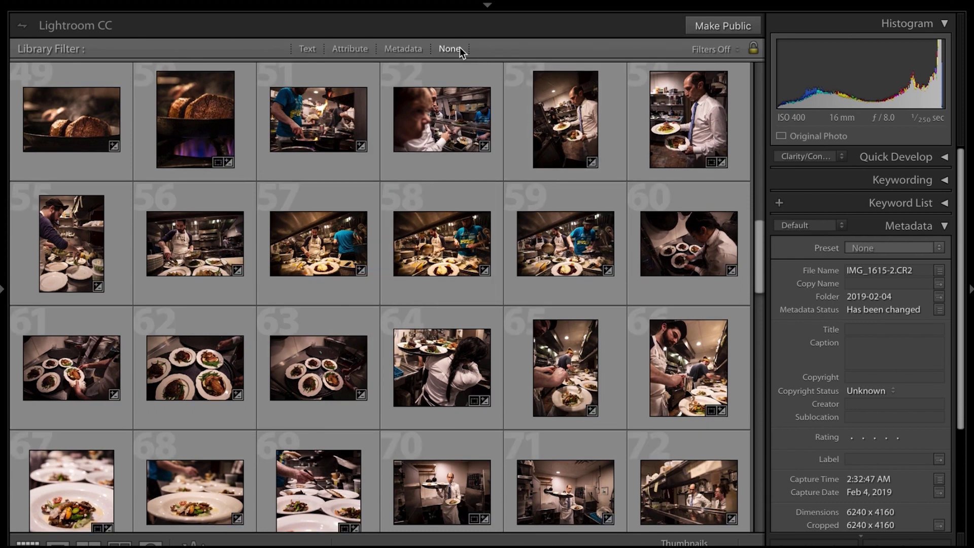
click(355, 48)
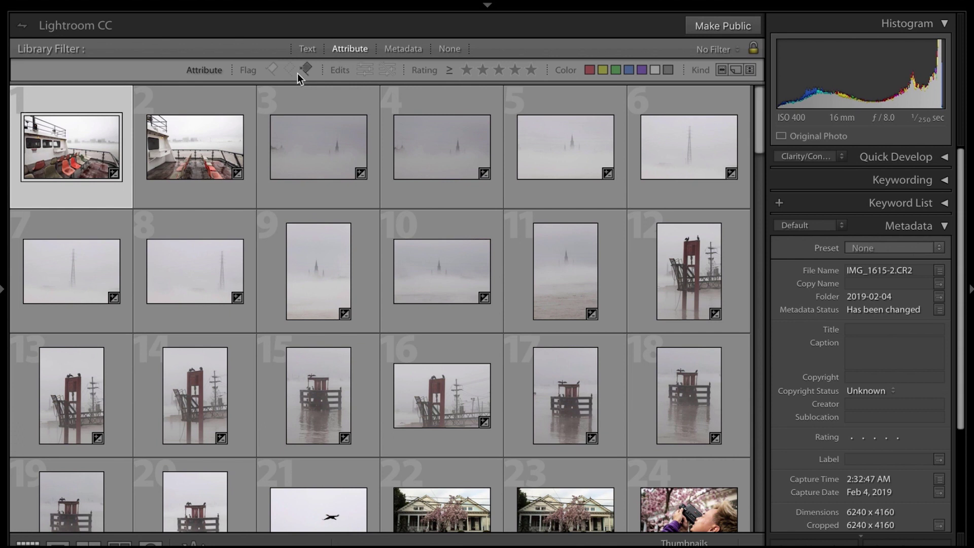
scroll(297, 73, down, 10)
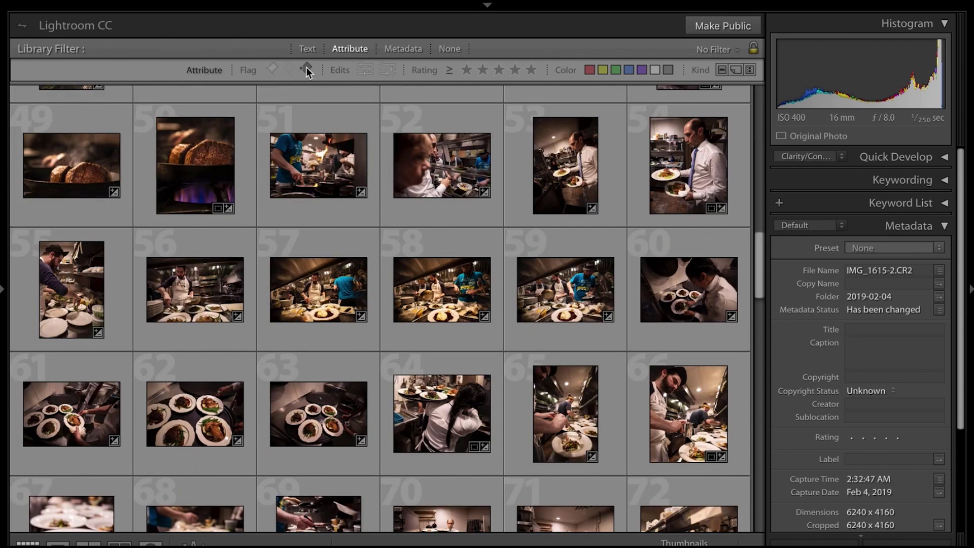
click(96, 173)
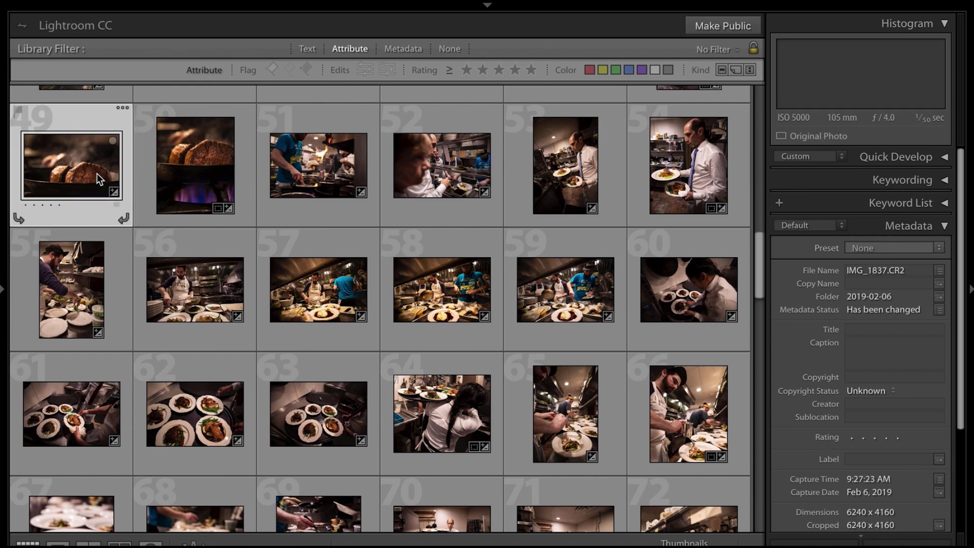
Step: Flag photos 49 and 50 as picks
key(p)
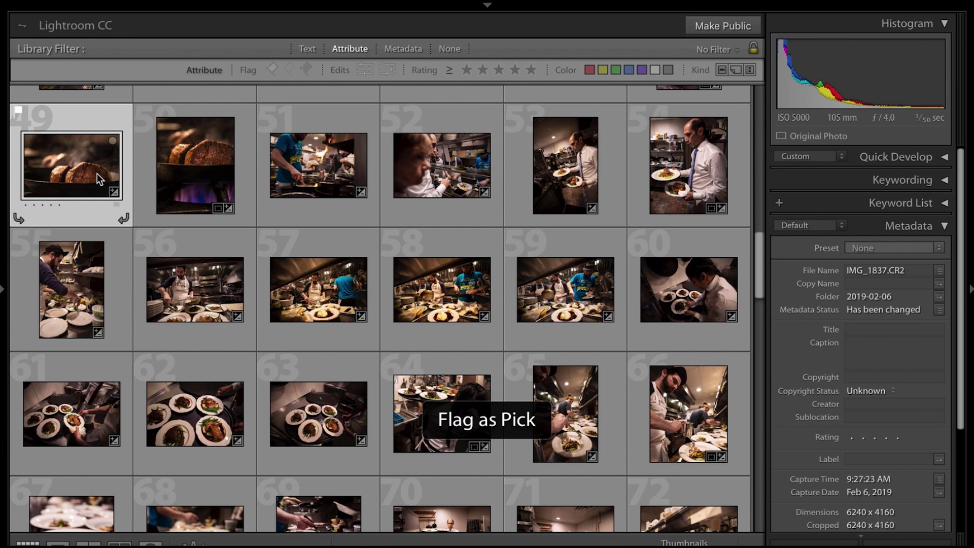
key(p)
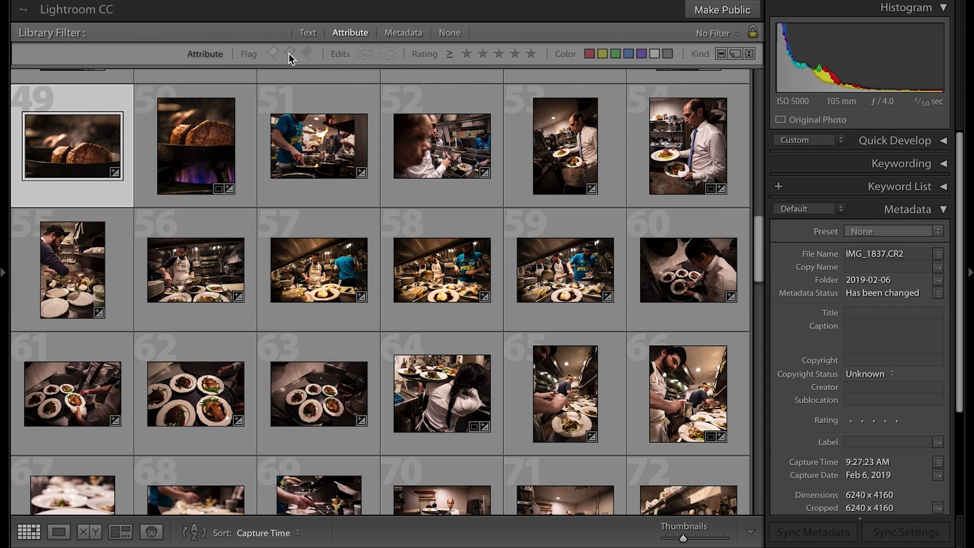
Step: Filter the grid to unflagged and picked photos so rejects hide; reject photo 49, then undo
click(288, 53)
click(272, 54)
mouse_move(81, 144)
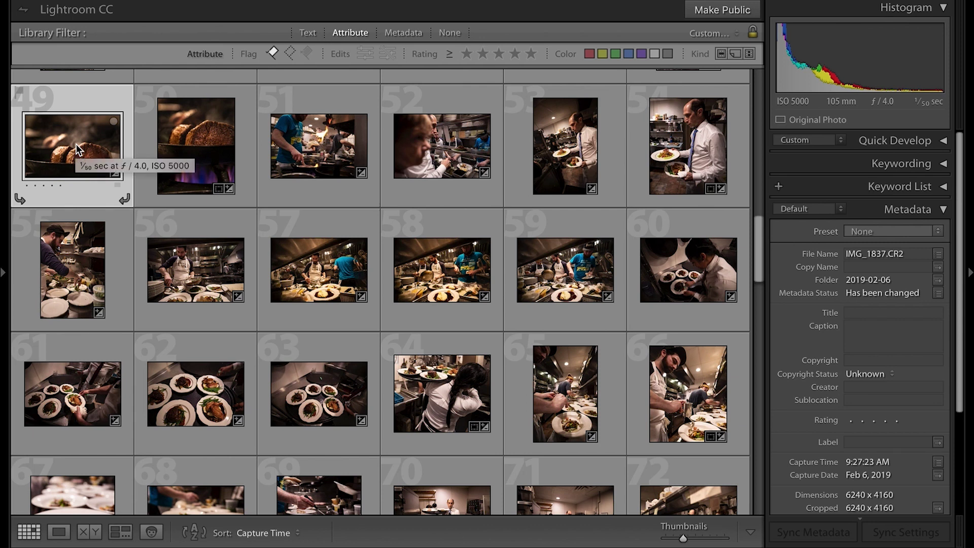
key(x)
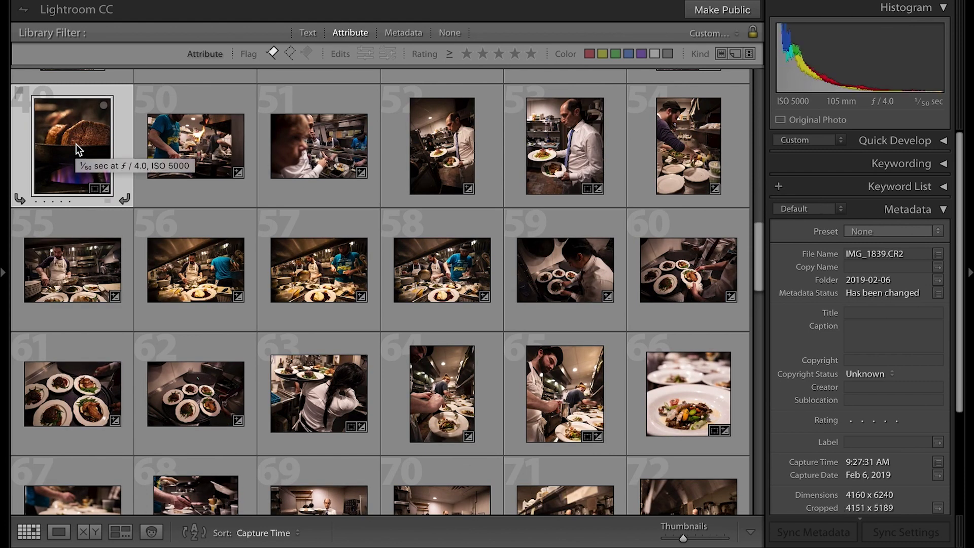
key(ctrl+z)
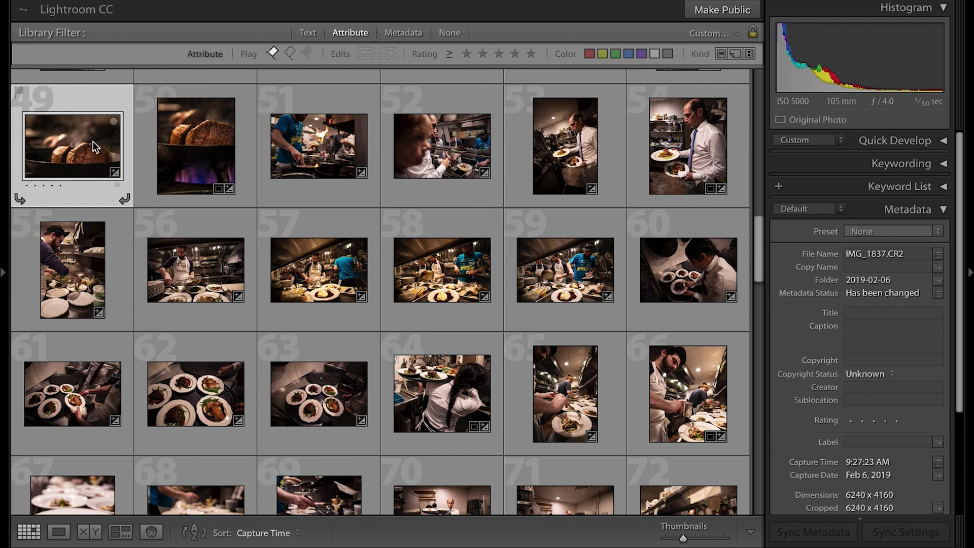
Step: Reject the bread photo IMG_1837 and the following shots, then view IMG_1907 in Loupe
key(x)
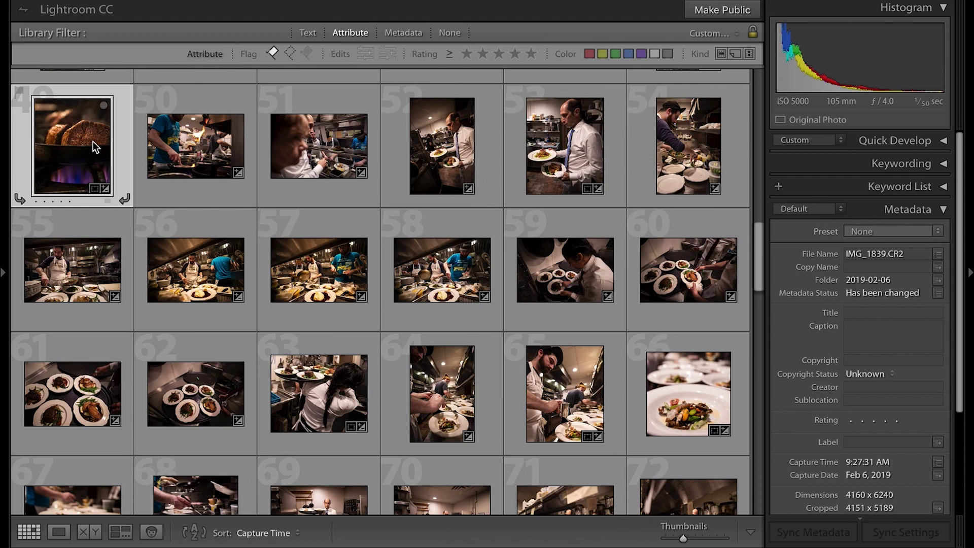
key(x)
key(x)
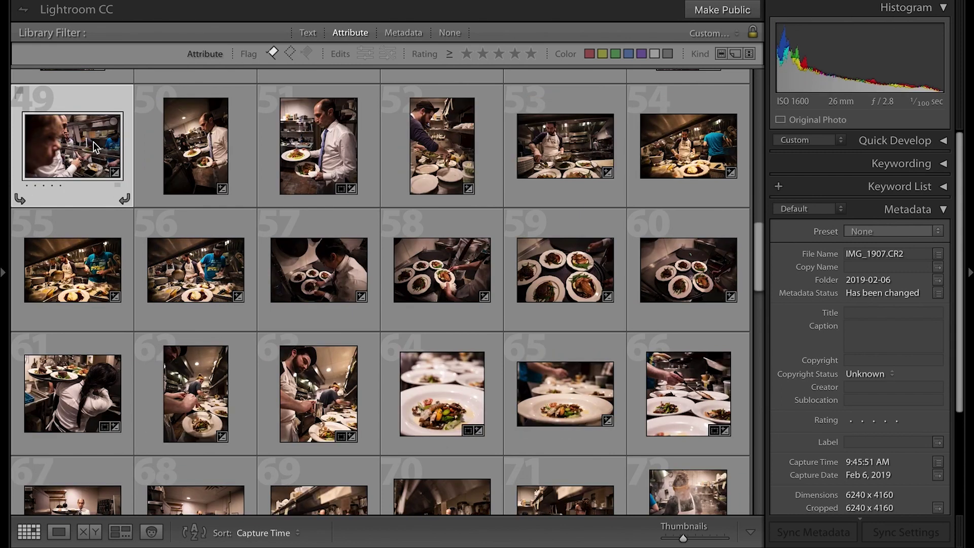
key(e)
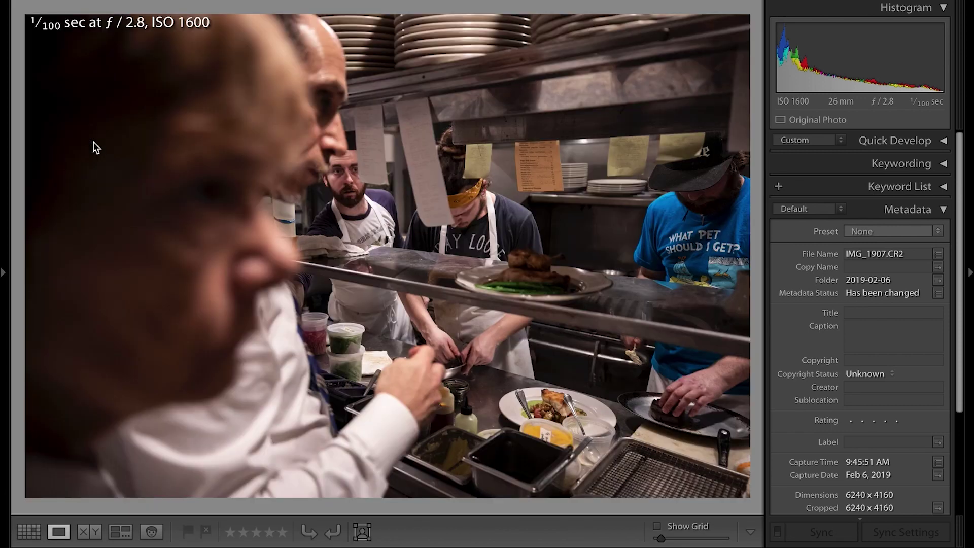
Step: Step through the shoot in Loupe, rejecting IMG_1920 and IMG_1933
key(Right)
key(Right)
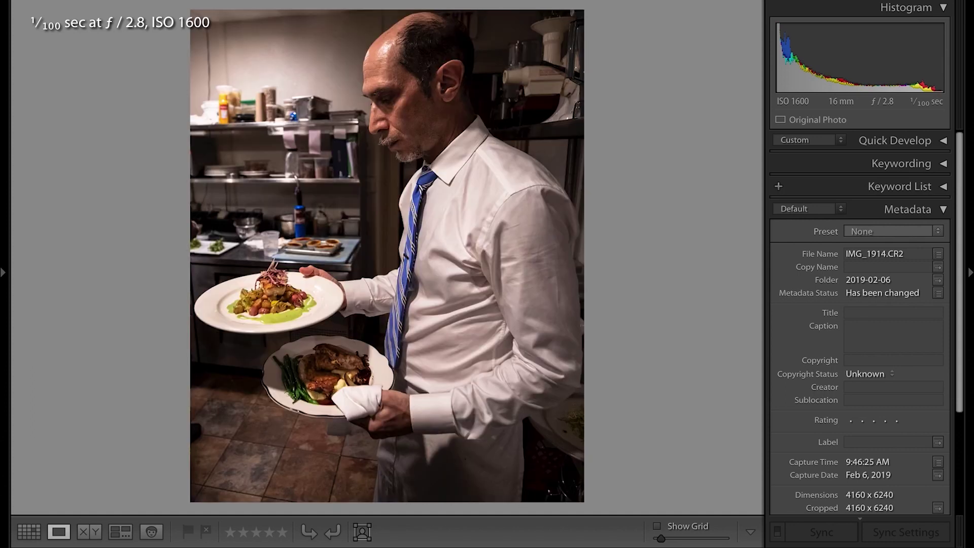
key(Right)
key(x)
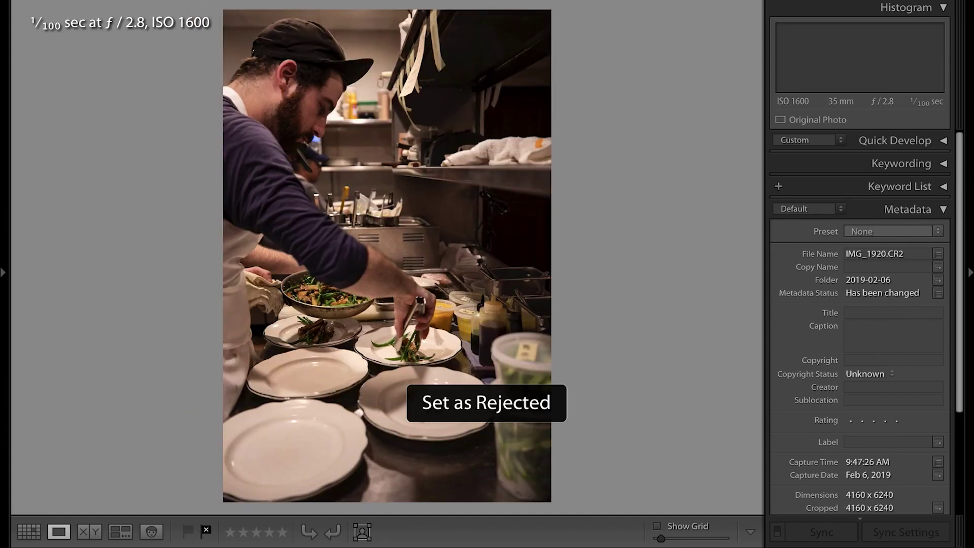
key(Right)
key(x)
Step: Reject the duplicate kitchen shot IMG_1948, then return to the thumbnail grid
key(Right)
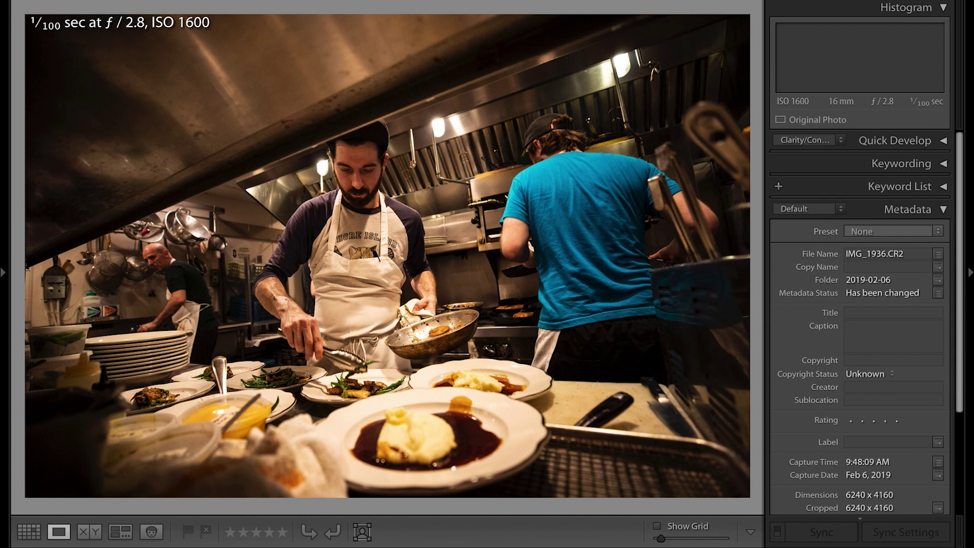
key(Right)
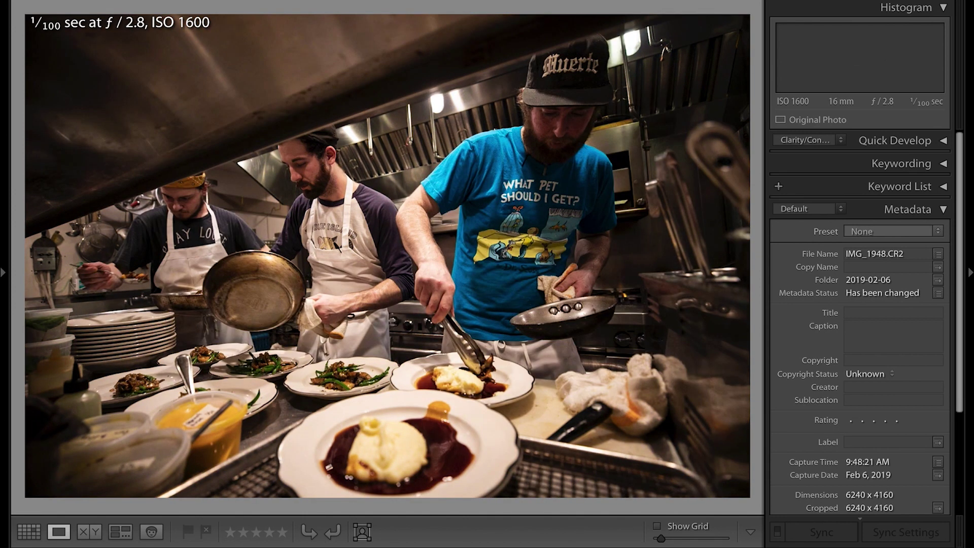
key(Right)
key(x)
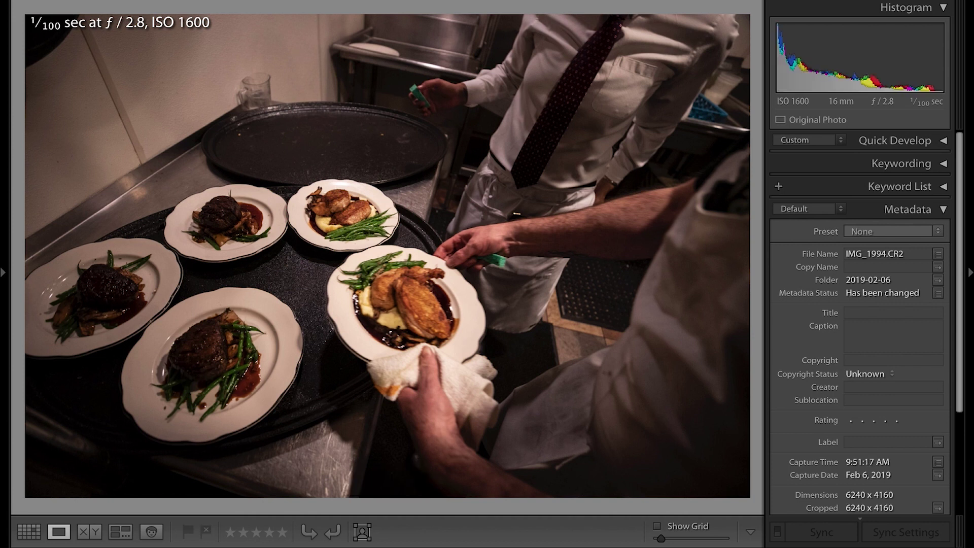
key(Right)
key(Right)
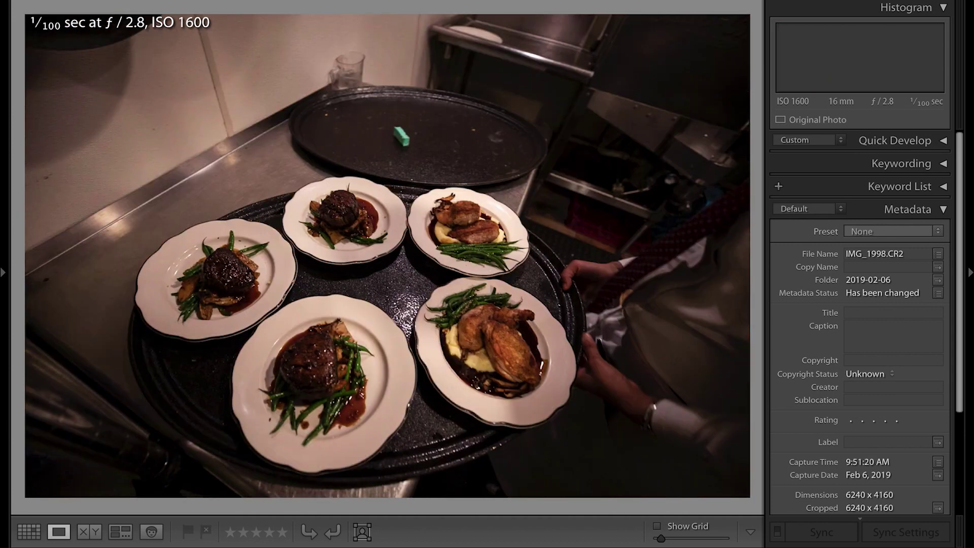
key(g)
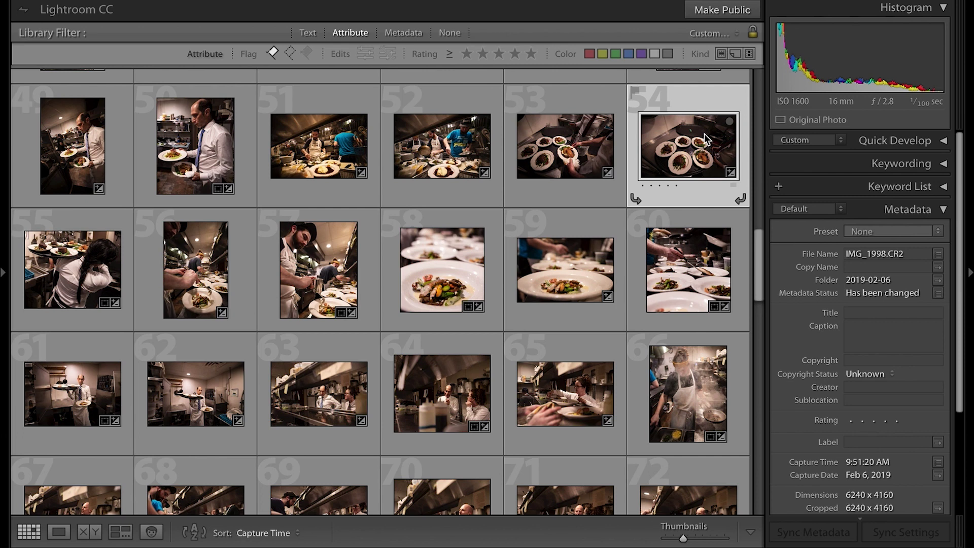
Step: Preview photo 54 at full size, return to the grid, and show then hide the left Catalog panel
key(e)
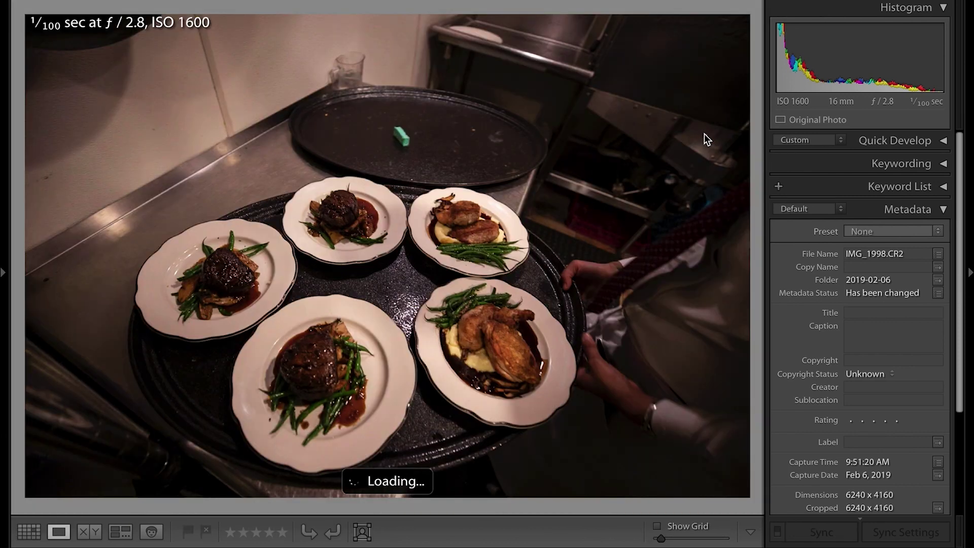
key(g)
click(704, 138)
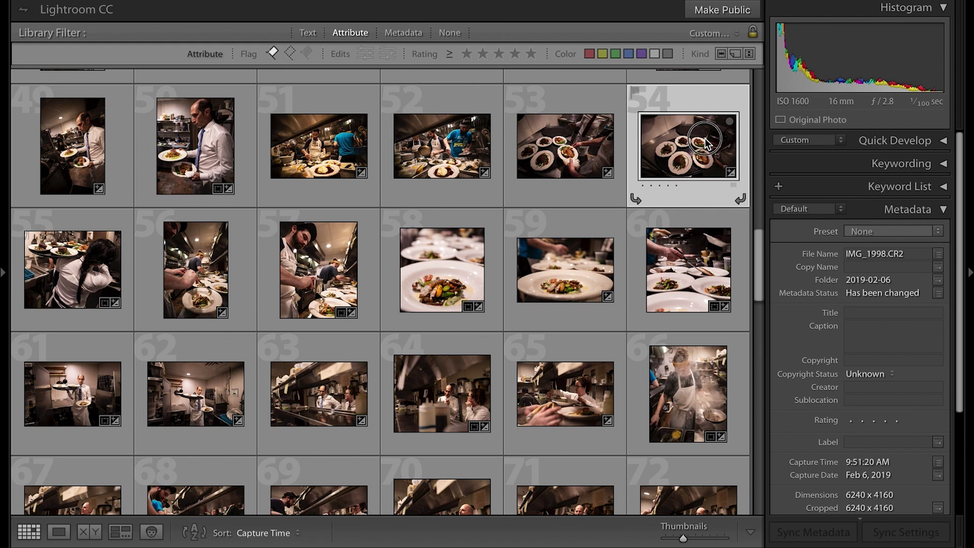
double_click(704, 138)
key(g)
click(5, 276)
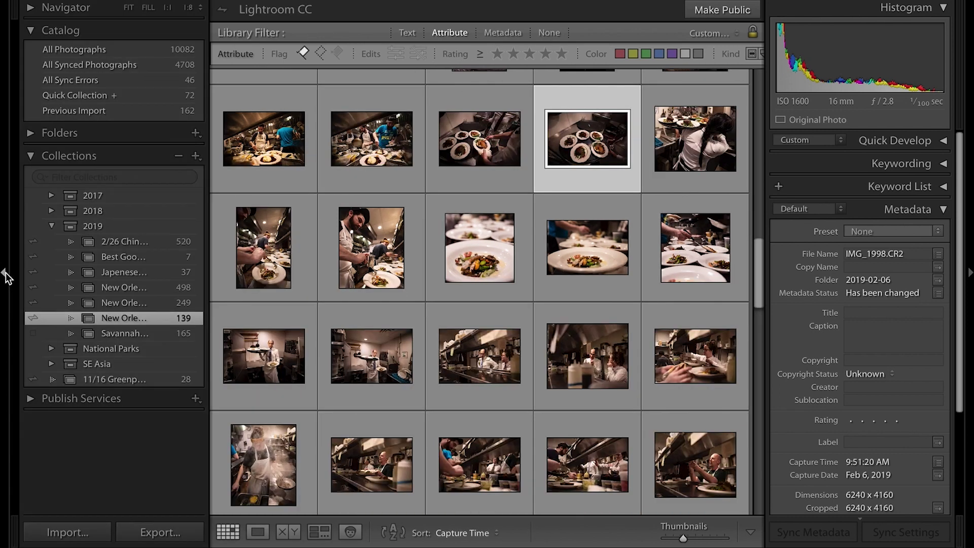
click(4, 277)
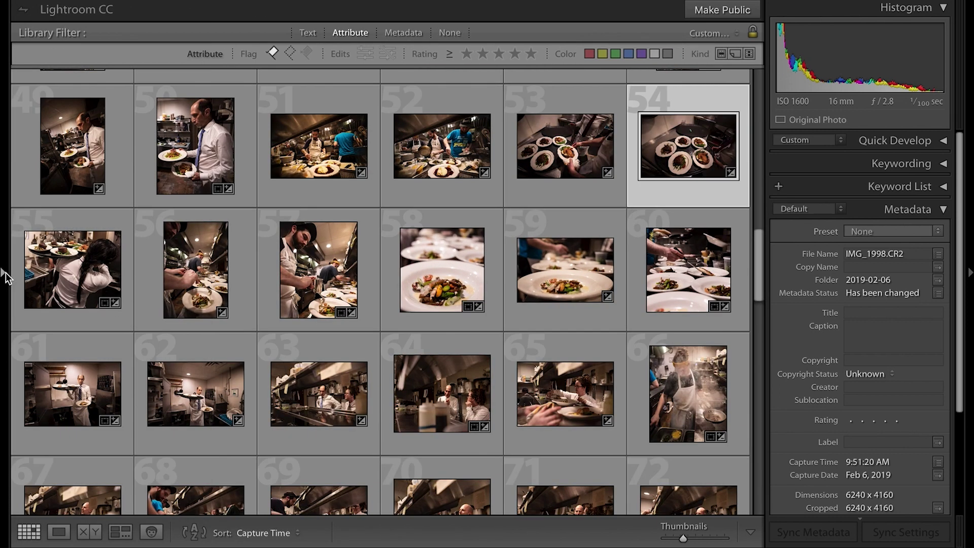
Step: Show and re-hide the module picker and filmstrip, then dim the lights around the photo
click(481, 2)
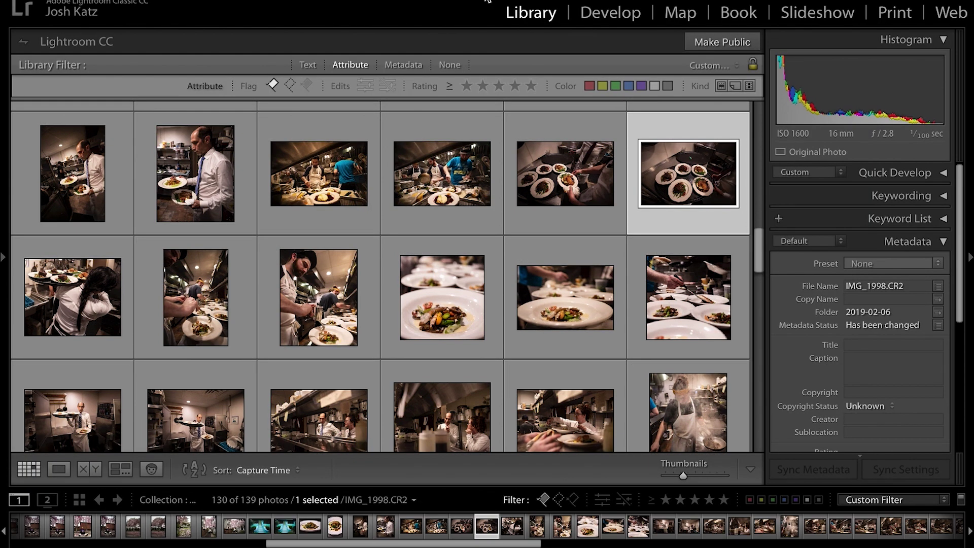
click(484, 2)
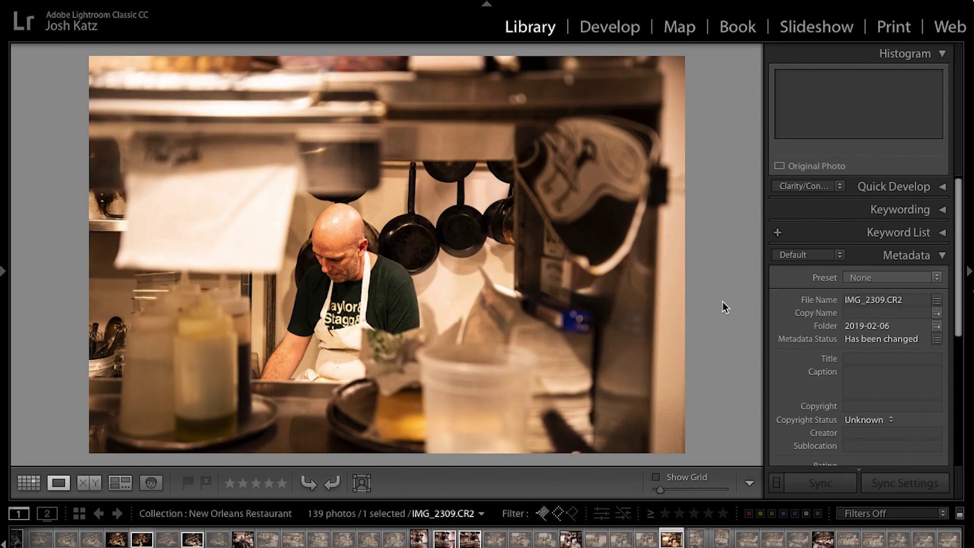
key(l)
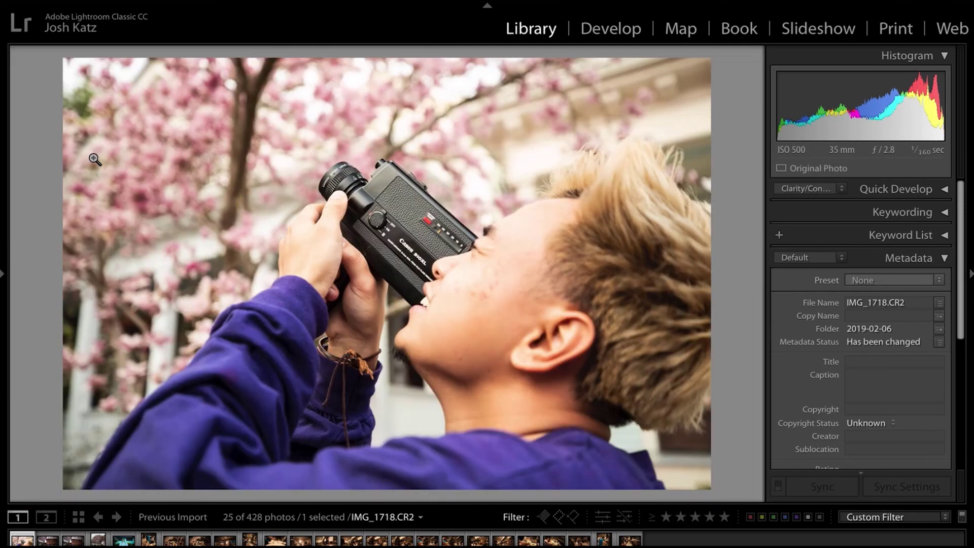
Step: Flag the camera portrait IMG_1718 and the next two photos as picks, then return to the grid
key(p)
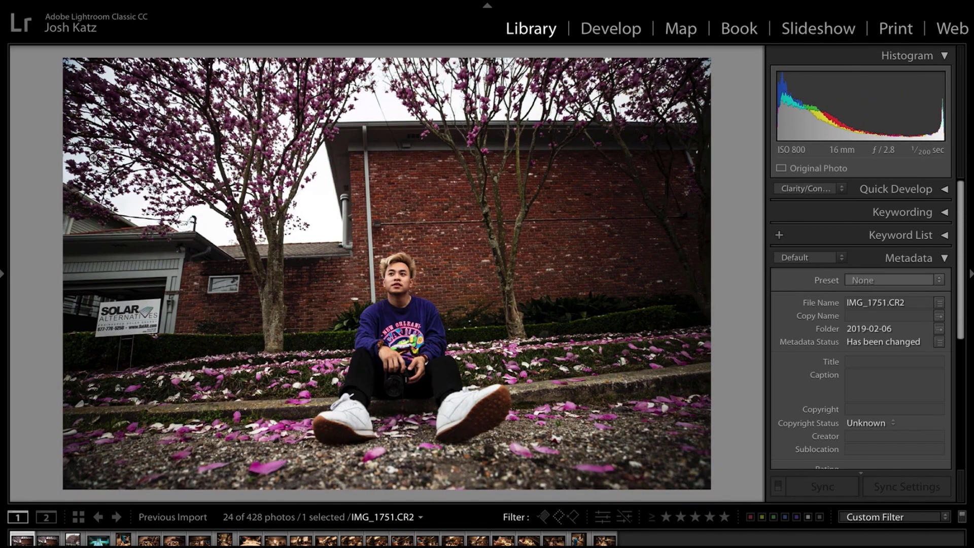
key(p)
key(p)
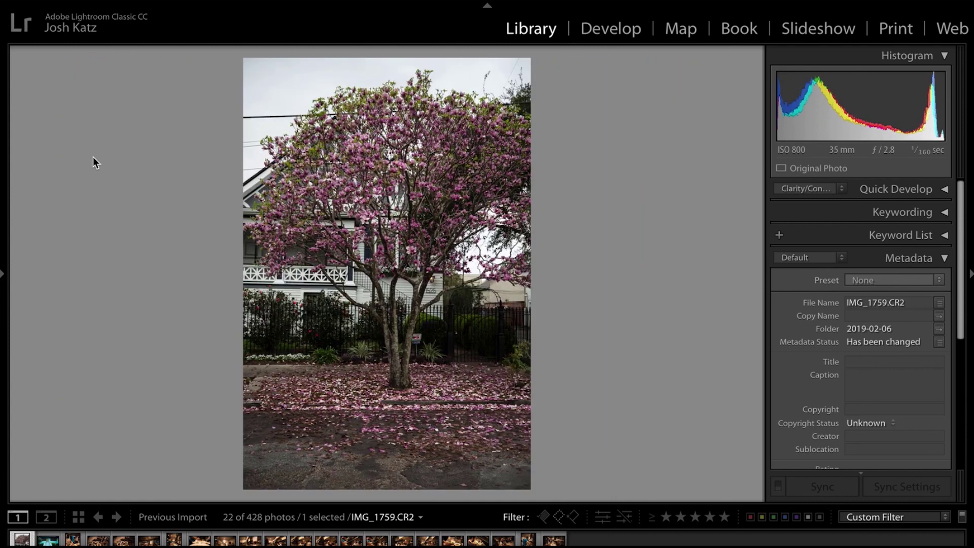
key(Right)
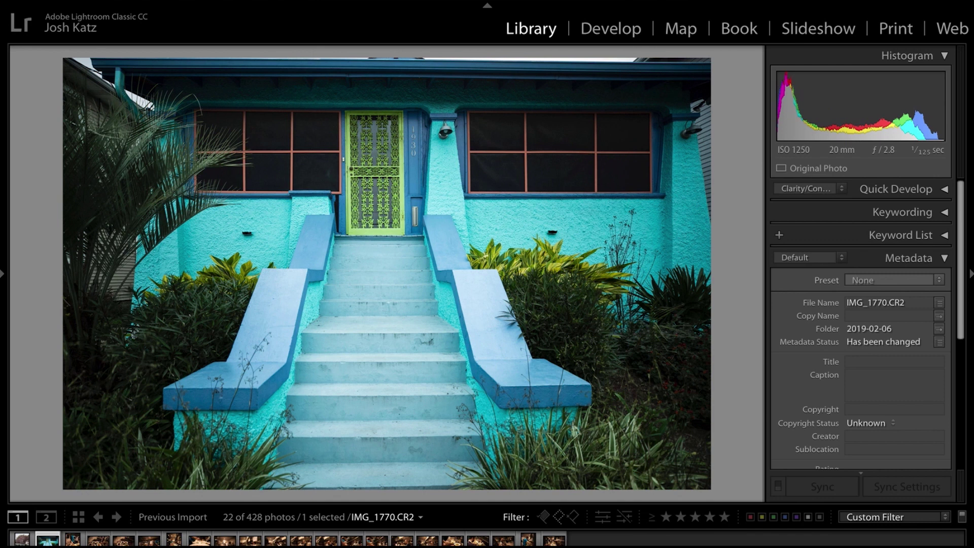
key(g)
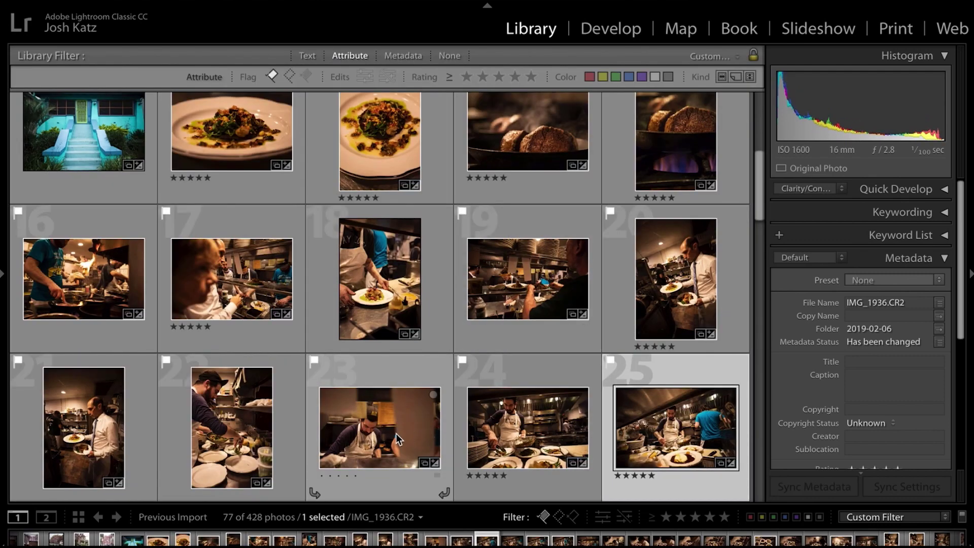
scroll(456, 421, down, 3)
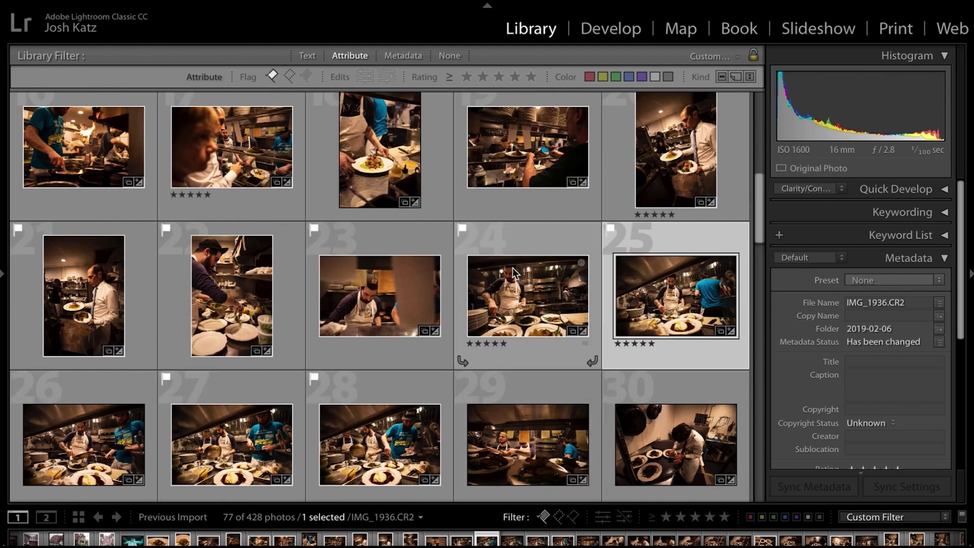
Step: Select kitchen photos 24 through 28 and open them in Loupe view
click(510, 285)
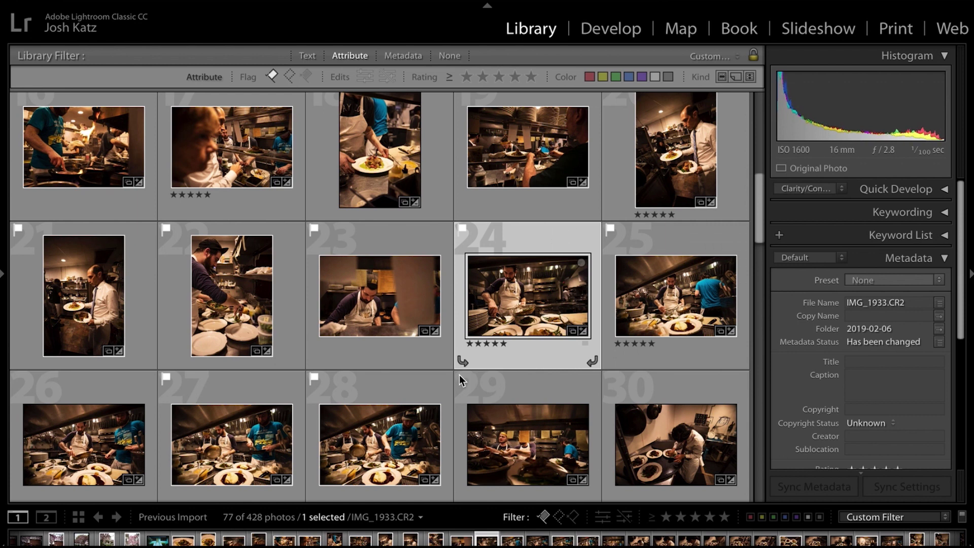
shift+click(417, 442)
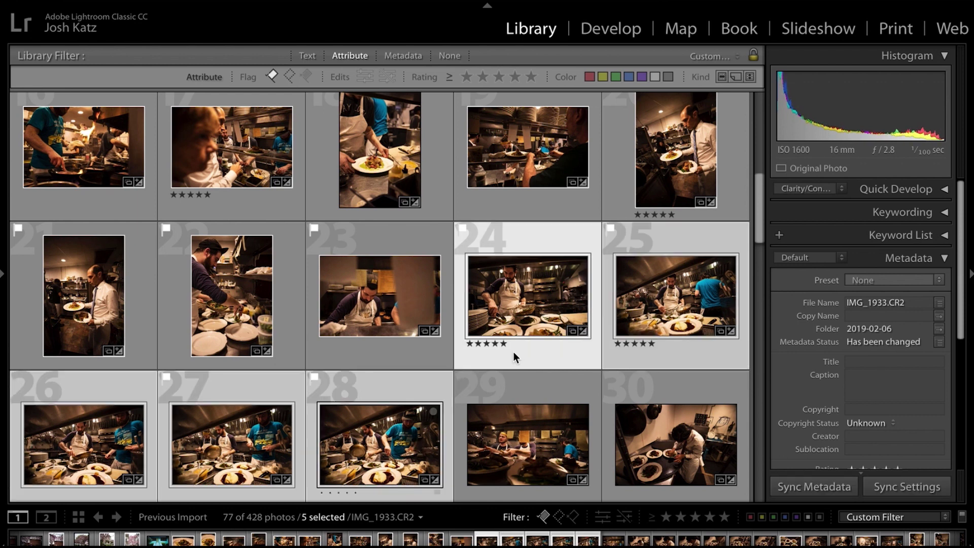
double_click(543, 300)
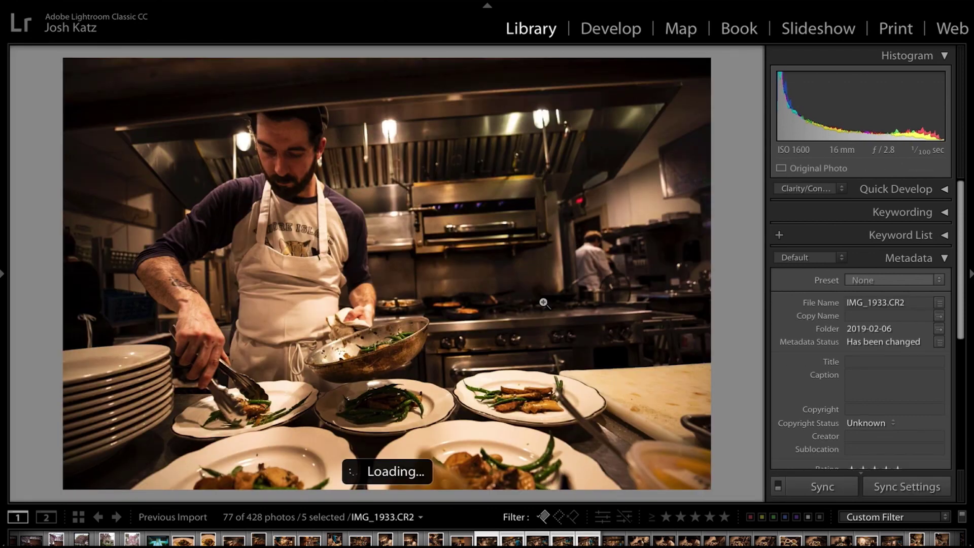
Step: Cycle back and forth through the five selected shots, ending on IMG_1939
key(Right)
key(Right)
key(Left)
key(Right)
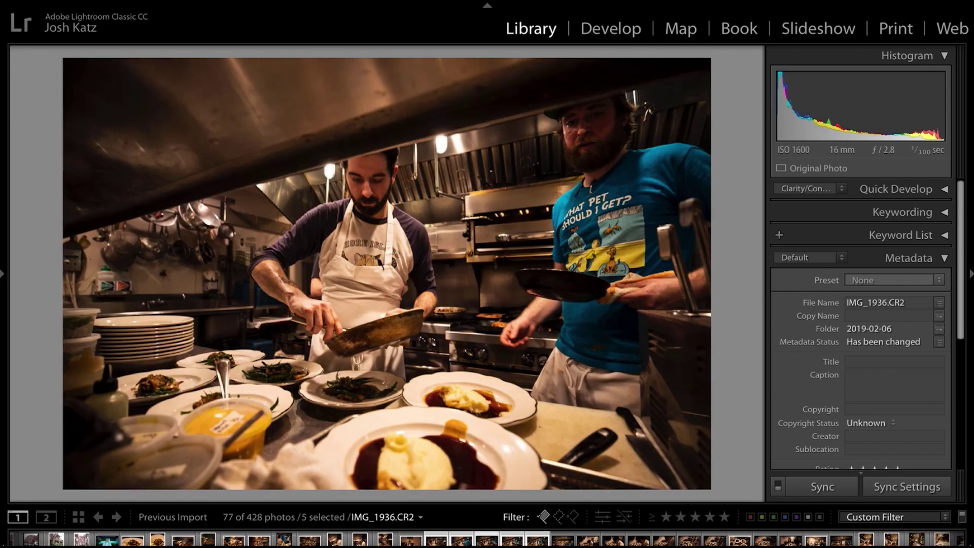
key(Left)
key(Right)
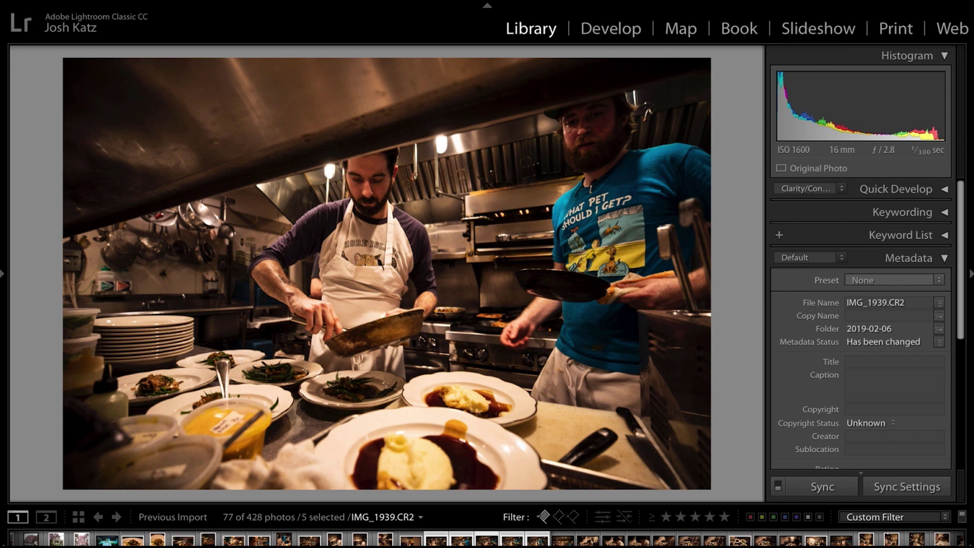
key(Right)
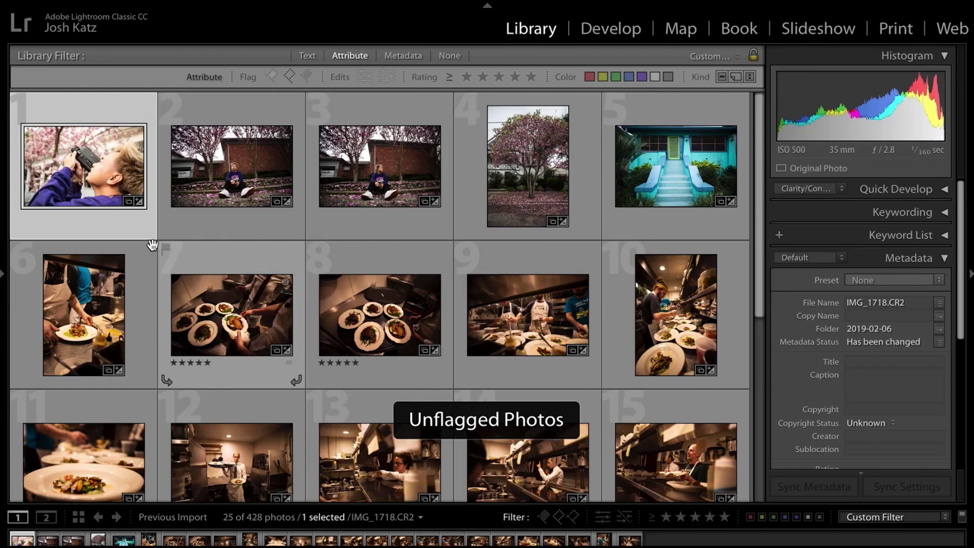
Step: Review the flagged picks at full size, dropping the chef plating shot to leave 21
double_click(95, 160)
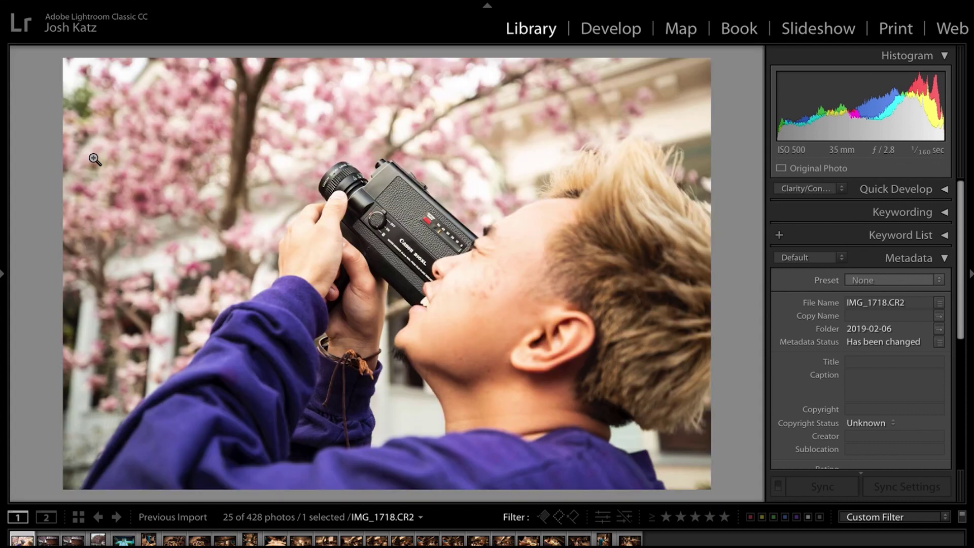
key(p)
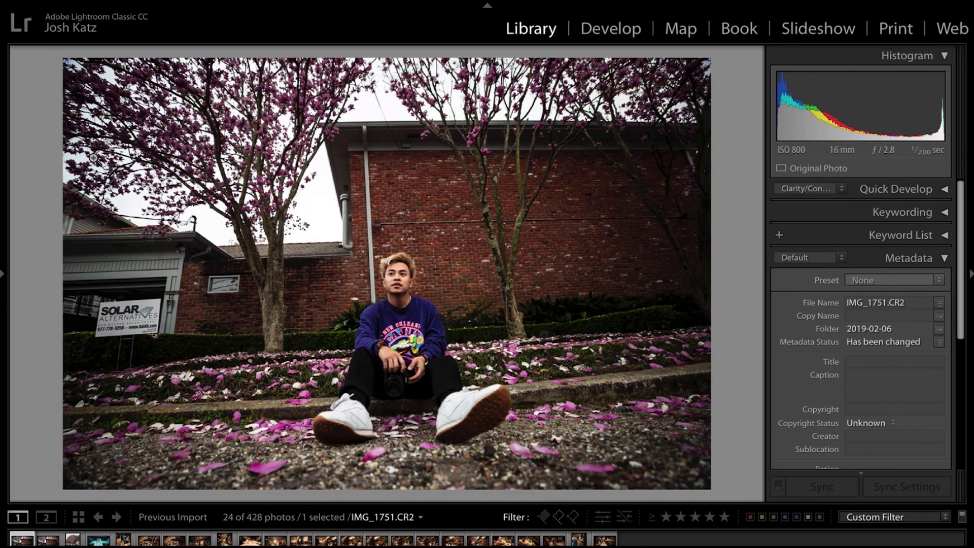
key(p)
key(p)
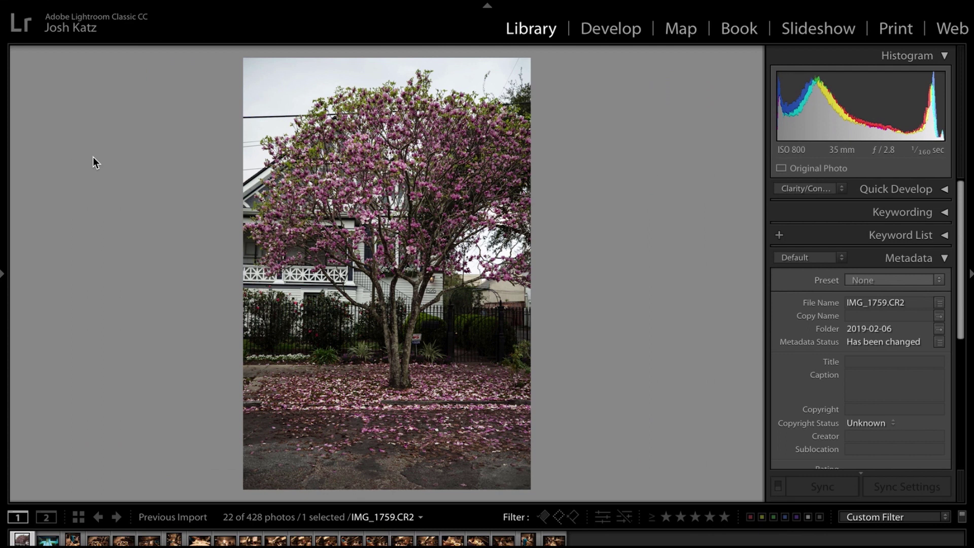
key(Right)
key(Right)
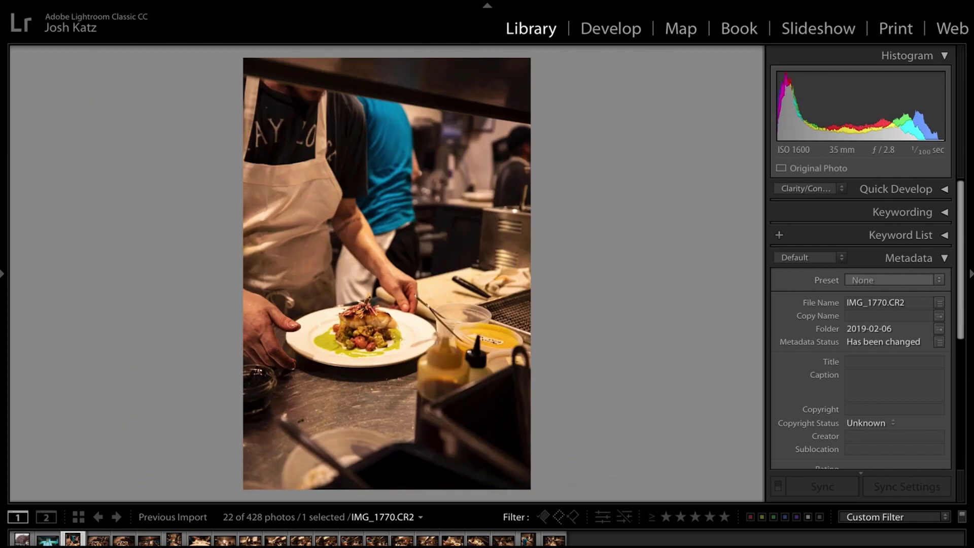
key(Right)
key(p)
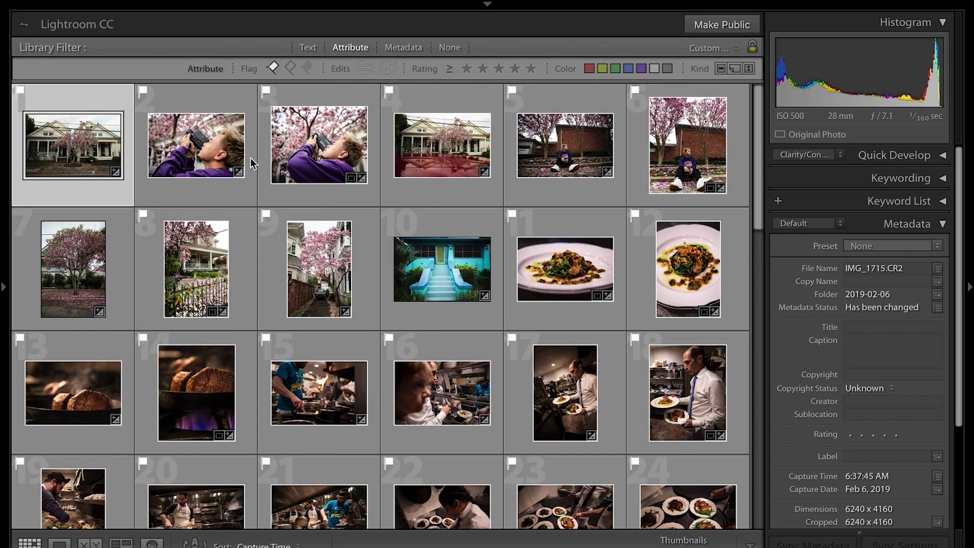
Step: Among flagged photos, rate the white house, boy-with-camera and seated-boy shots 5 stars, then filter to 5 stars
click(289, 68)
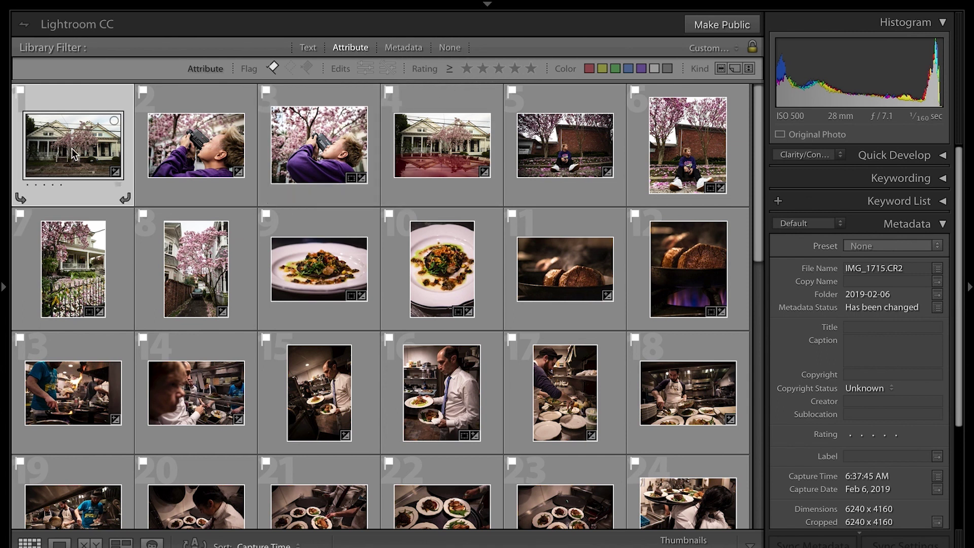
key(5)
key(Right)
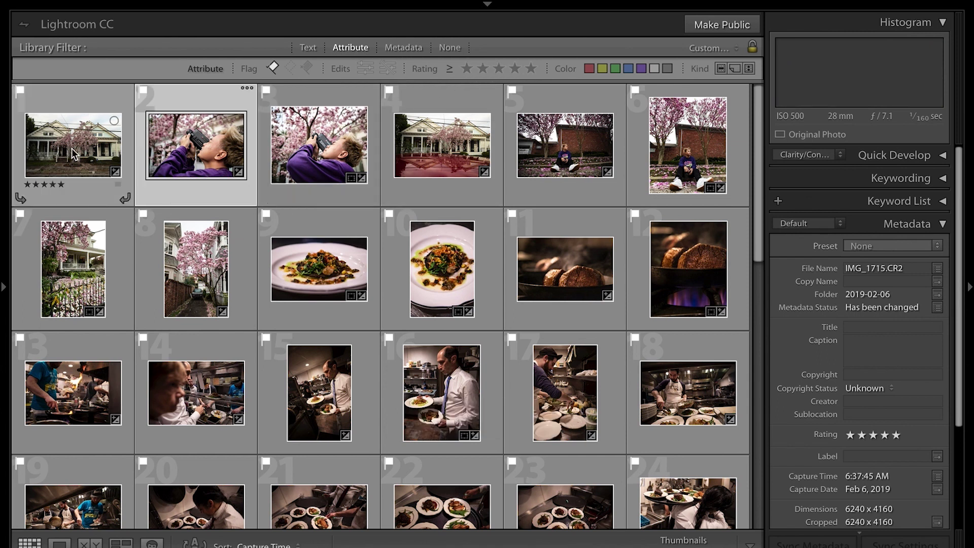
key(5)
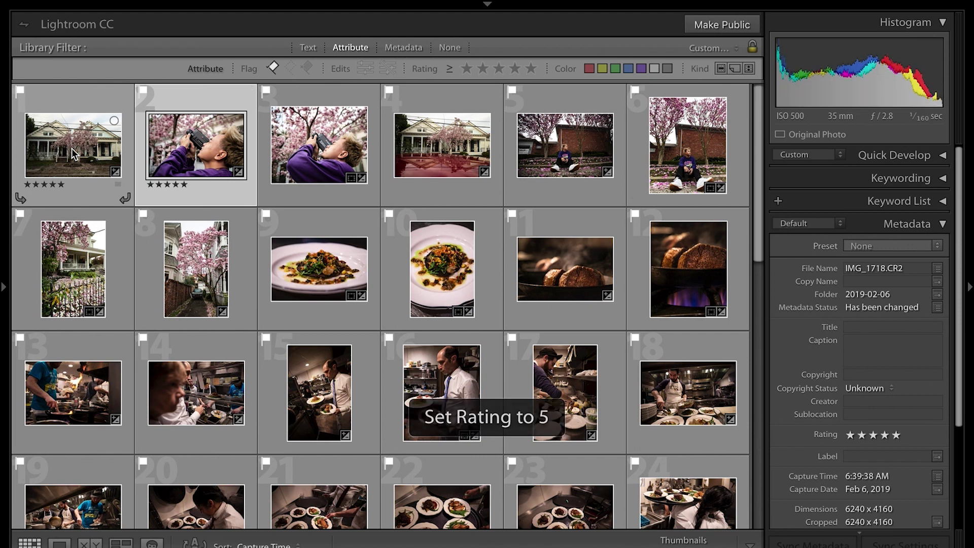
key(Right)
key(Right)
key(Right)
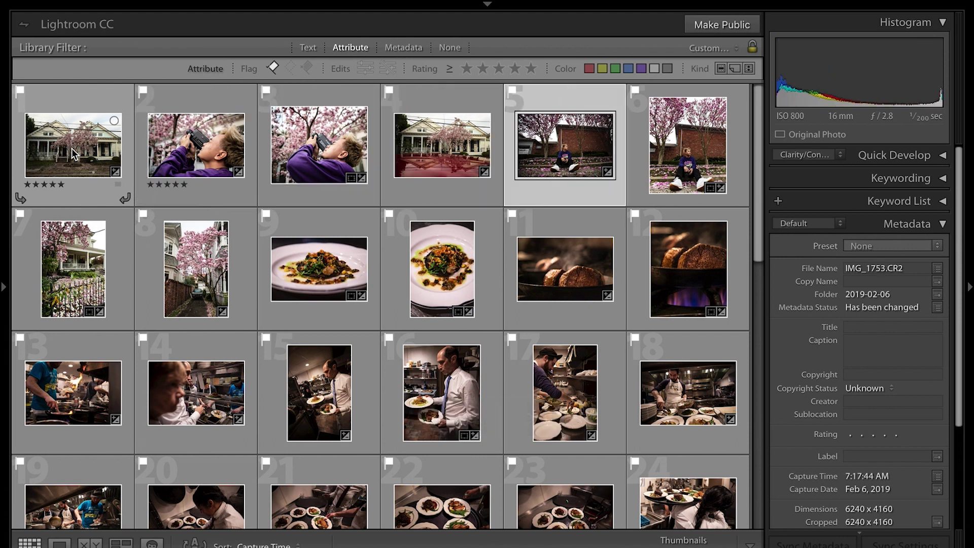
key(5)
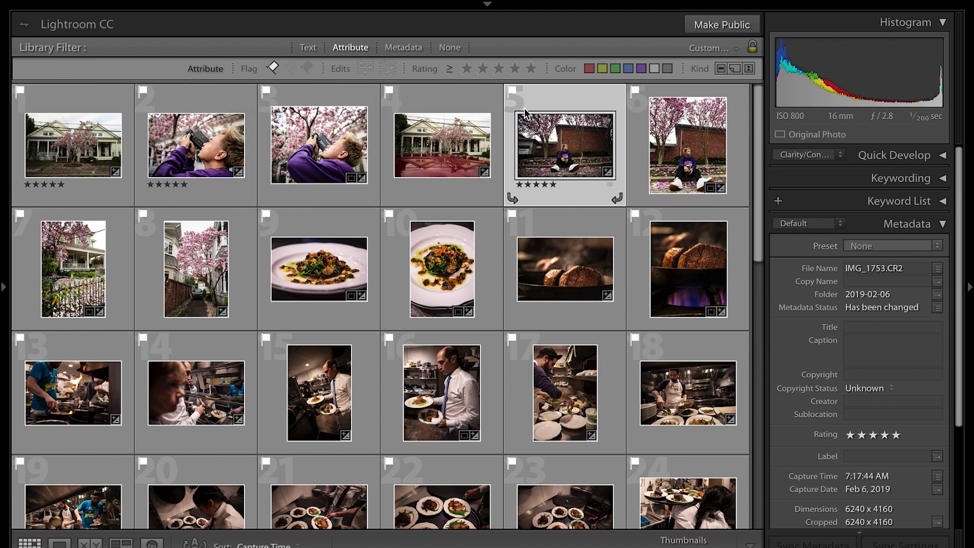
click(531, 68)
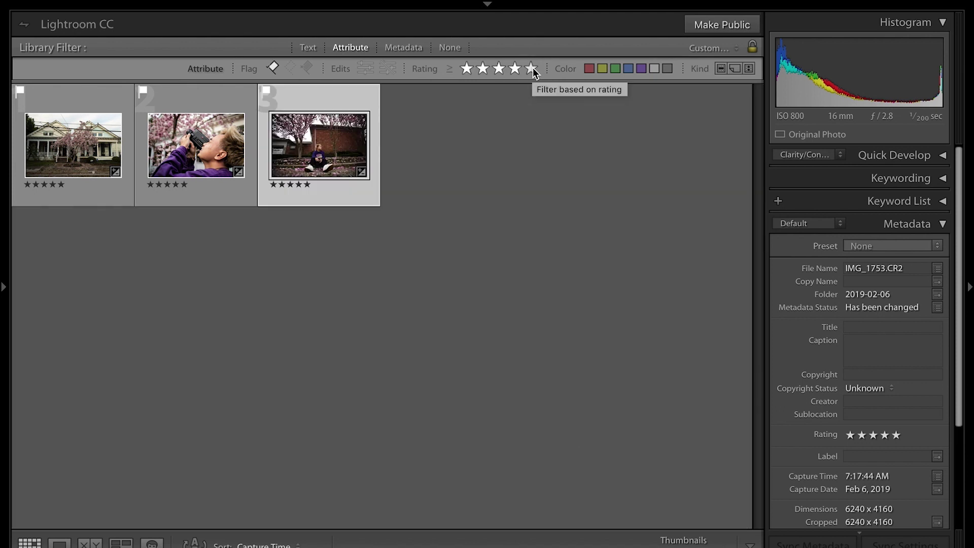
Step: Toggle the five-star rating filter off, set the Library Filter to None, and select a photo
click(532, 68)
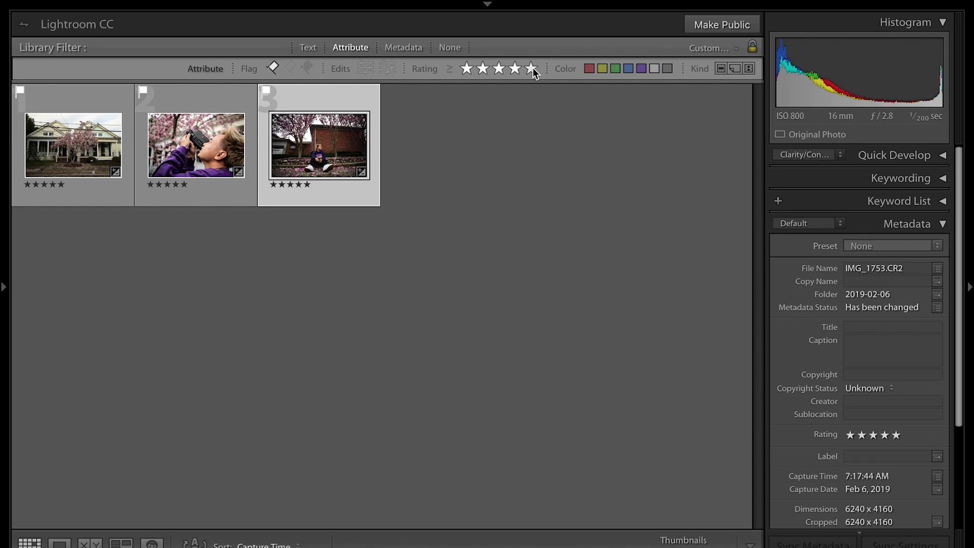
click(531, 69)
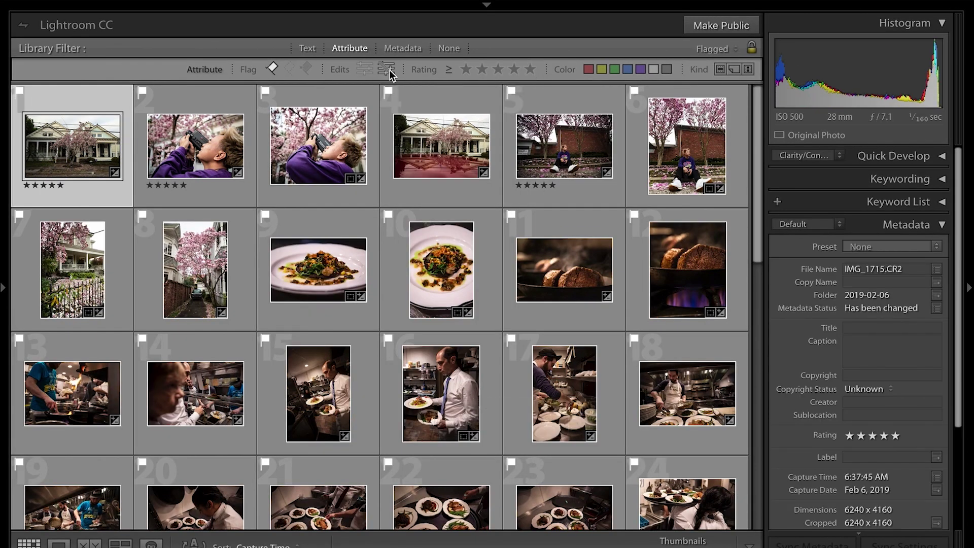
click(360, 50)
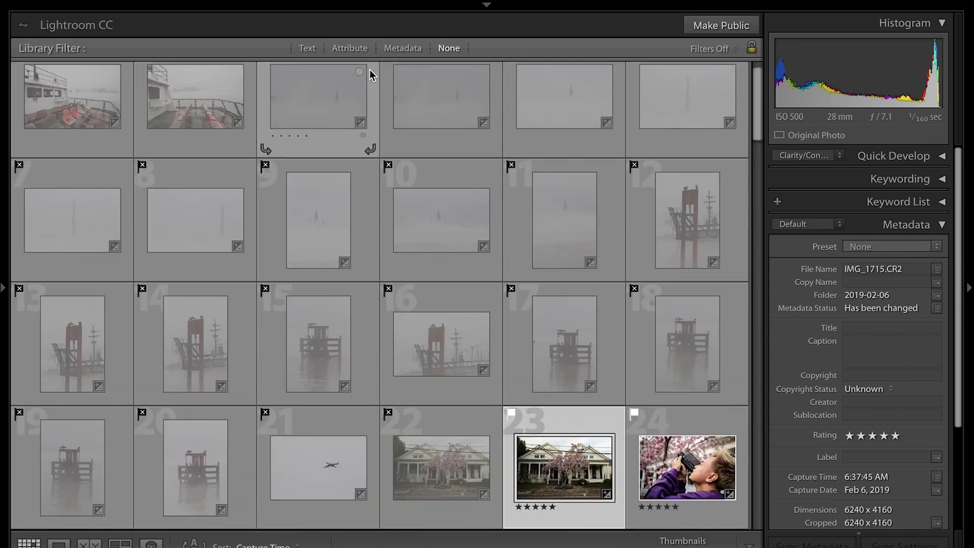
click(385, 140)
Step: Show All Photographs in the catalog, filtered to Rejected-flagged photos
scroll(385, 147, down, 3)
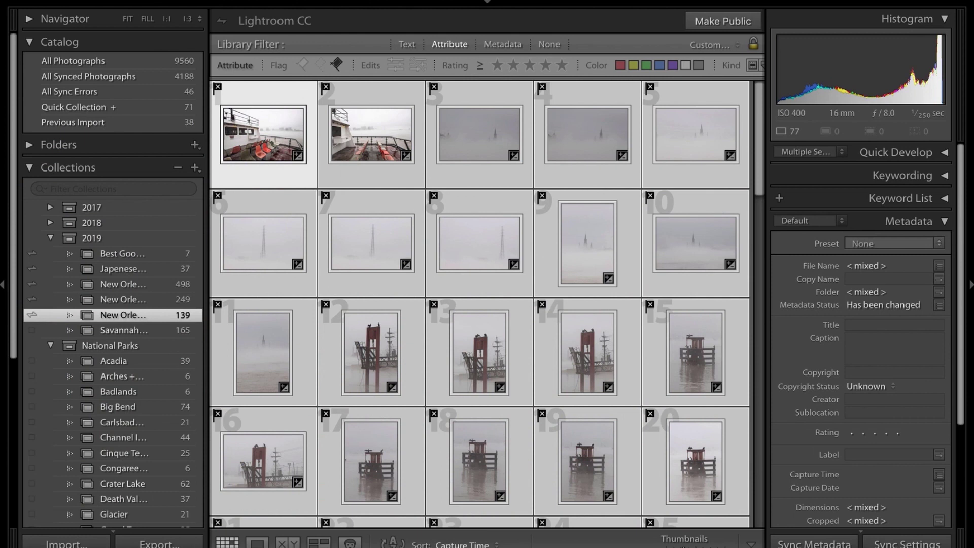
click(84, 62)
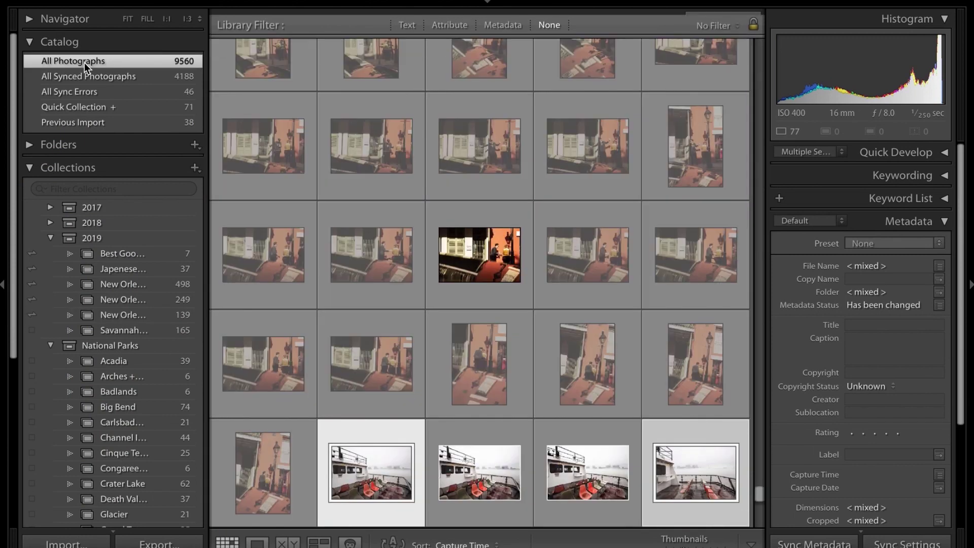
scroll(558, 237, down, 10)
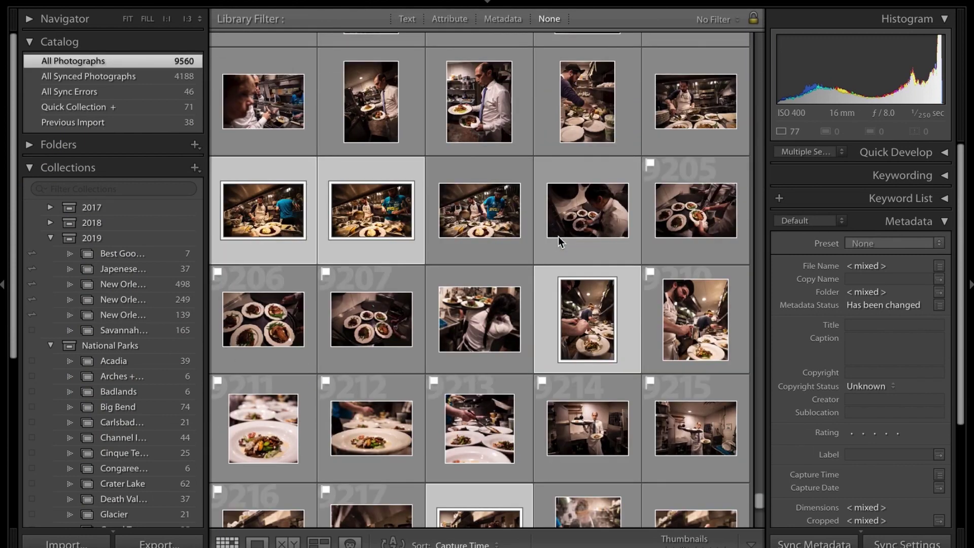
scroll(557, 236, down, 3)
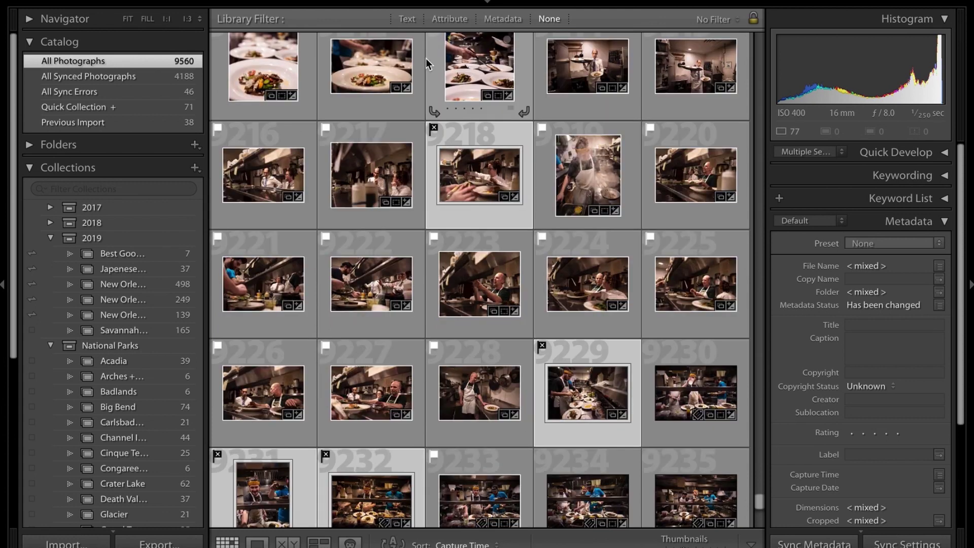
click(449, 18)
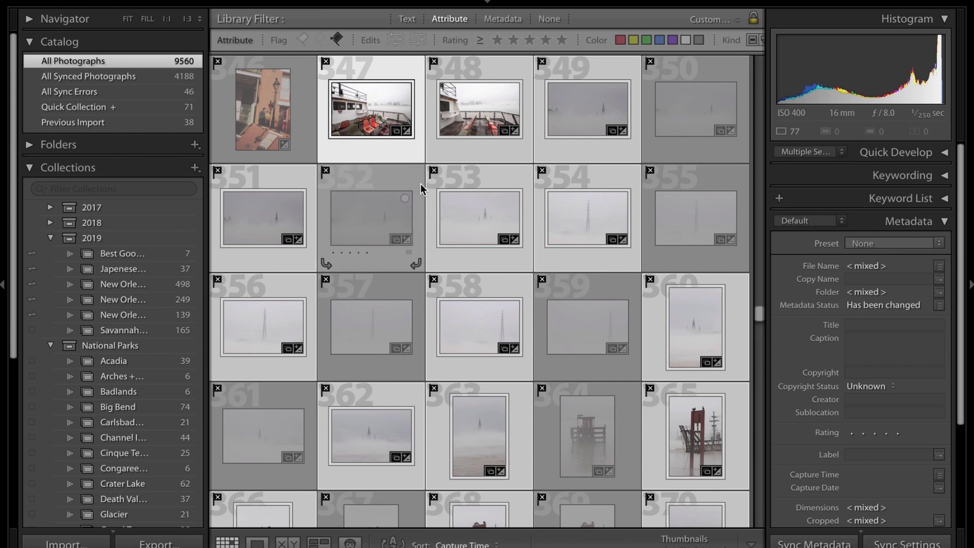
Step: Select all 368 rejected thumbnails with a click and a Shift-click
click(405, 192)
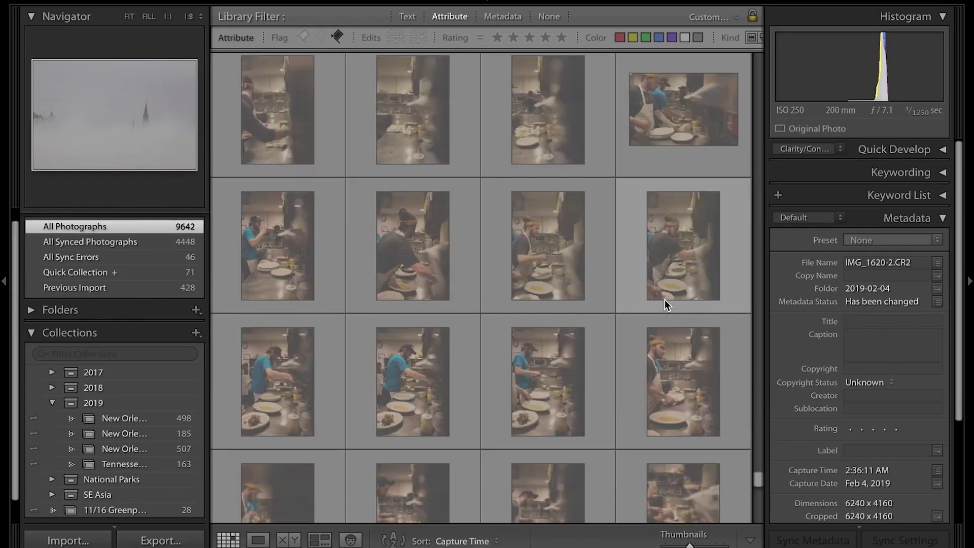
scroll(664, 299, up, 2)
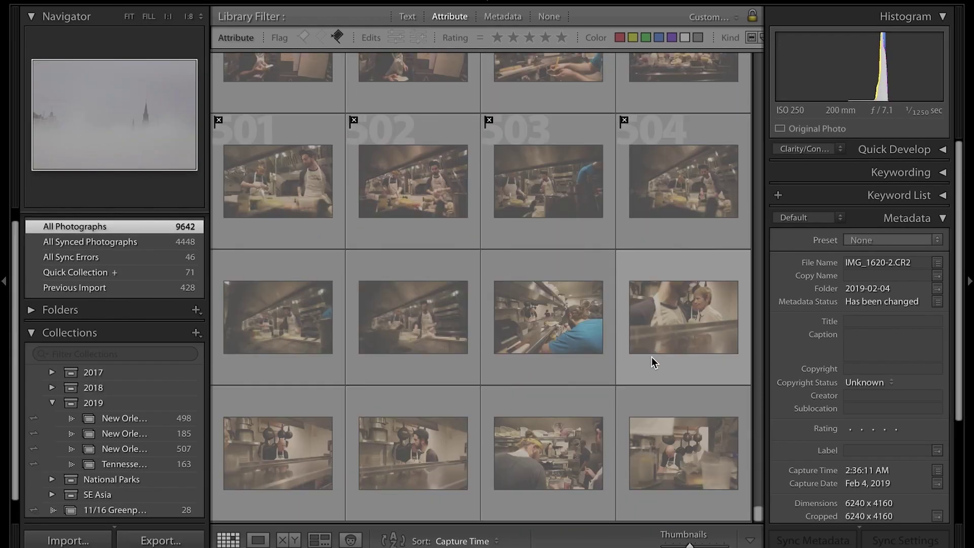
click(699, 455)
scroll(698, 455, up, 20)
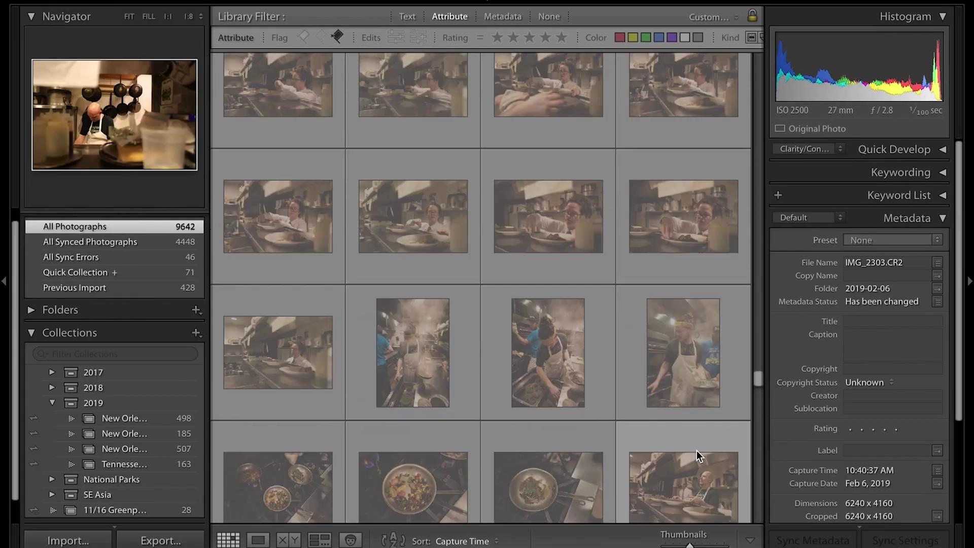
scroll(696, 450, up, 20)
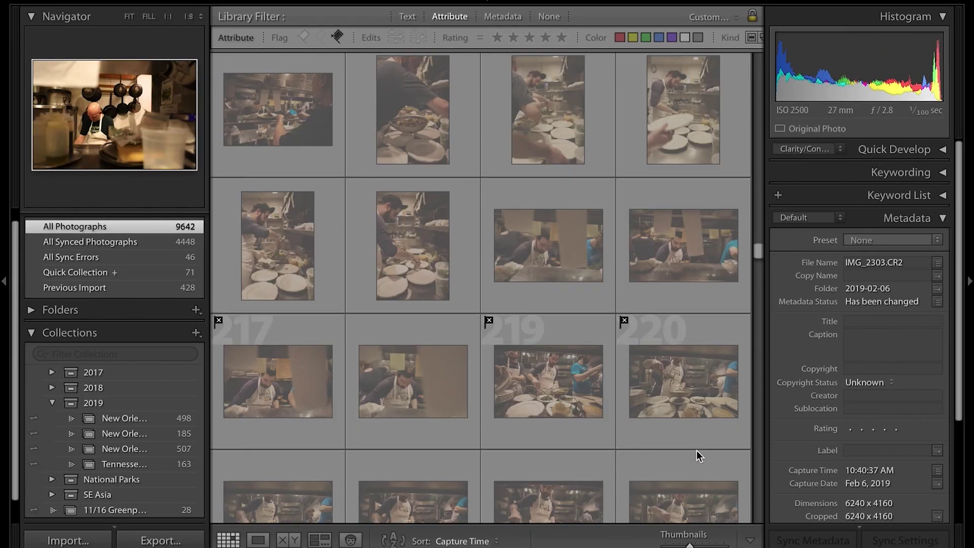
scroll(695, 450, up, 8)
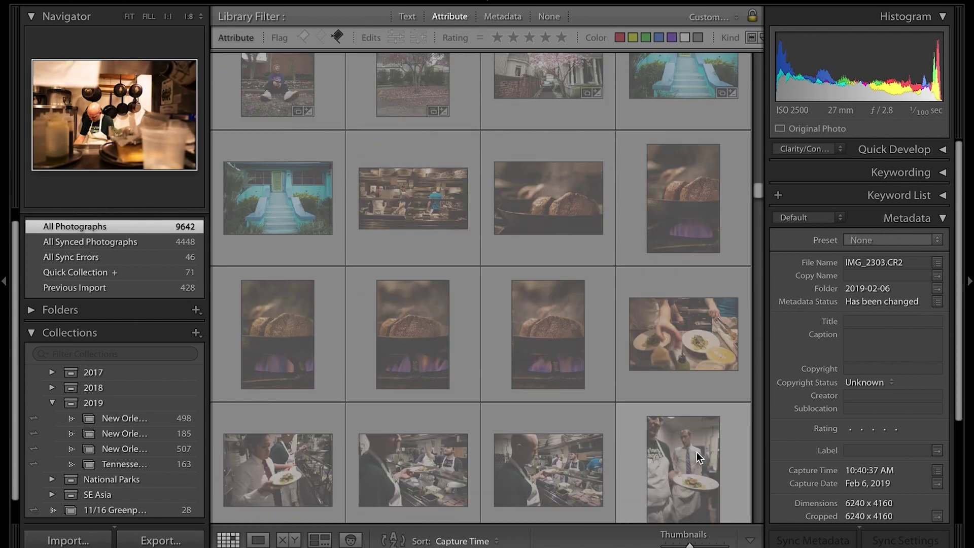
shift+click(287, 240)
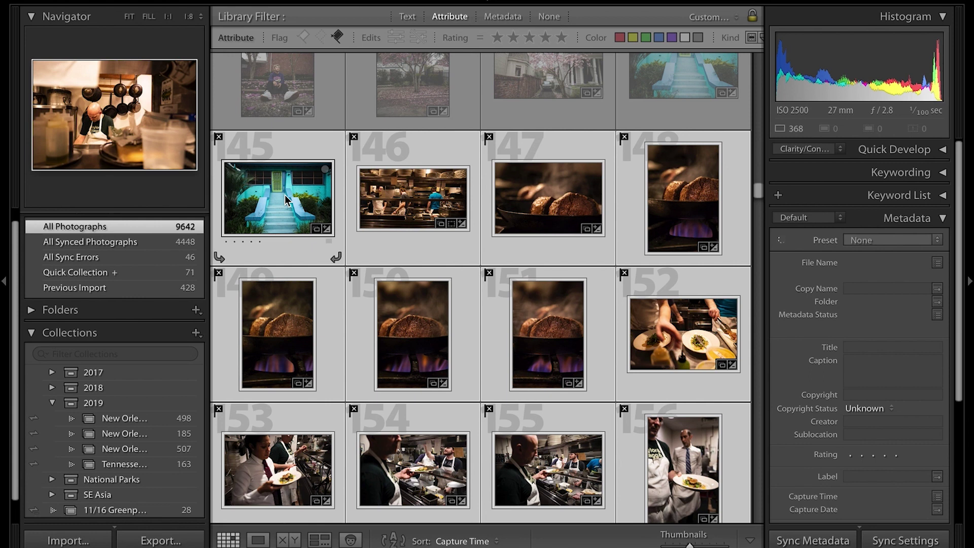
Step: Delete the 368 rejected photos, choosing Delete from Disk to confirm
key(Delete)
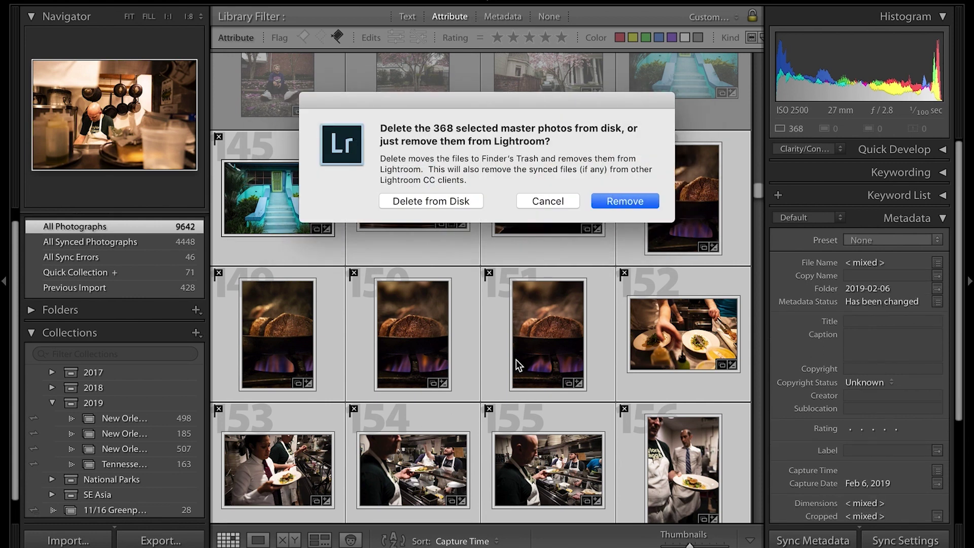
click(452, 201)
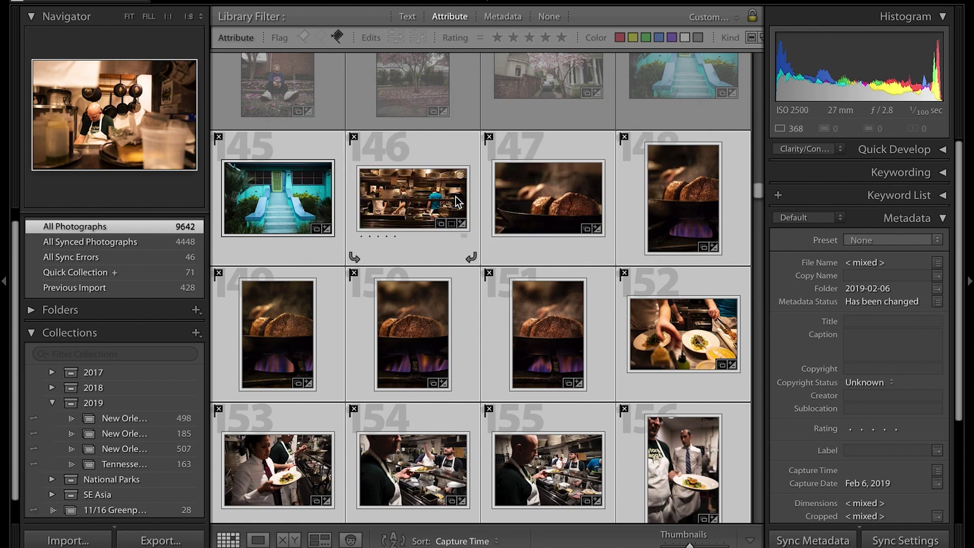